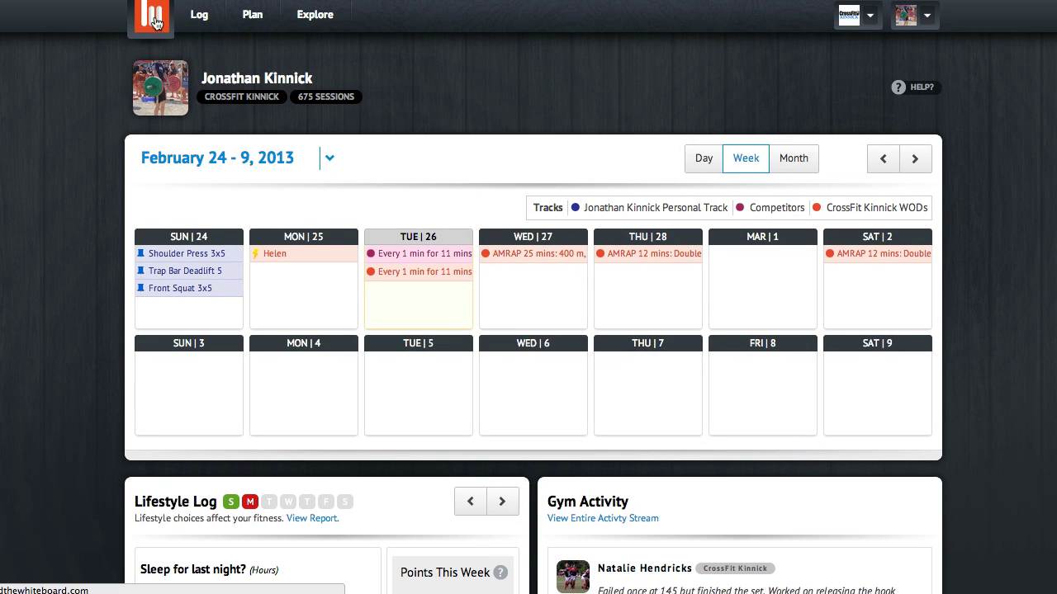
{"action": "mouse_move", "coordinate": [200, 23]}
{"action": "mouse_move", "coordinate": [307, 20]}
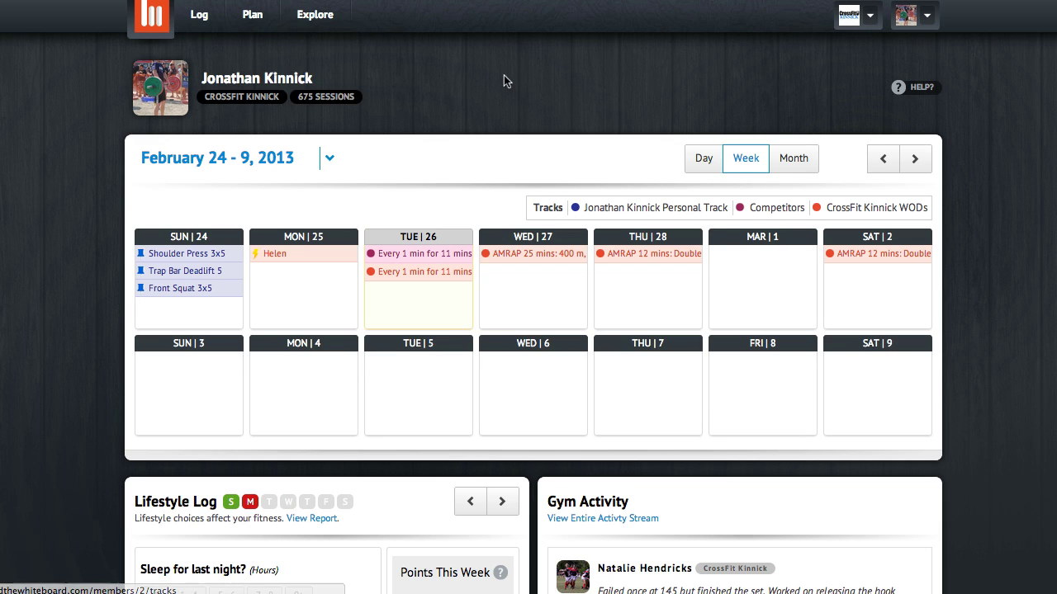
{"action": "mouse_move", "coordinate": [863, 30]}
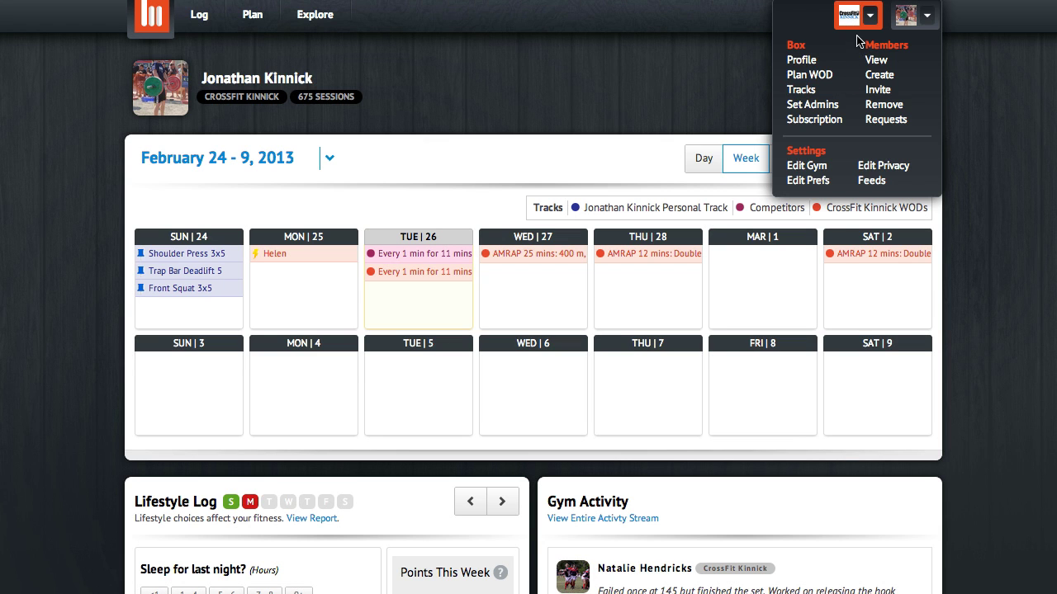
{"action": "mouse_move", "coordinate": [911, 23]}
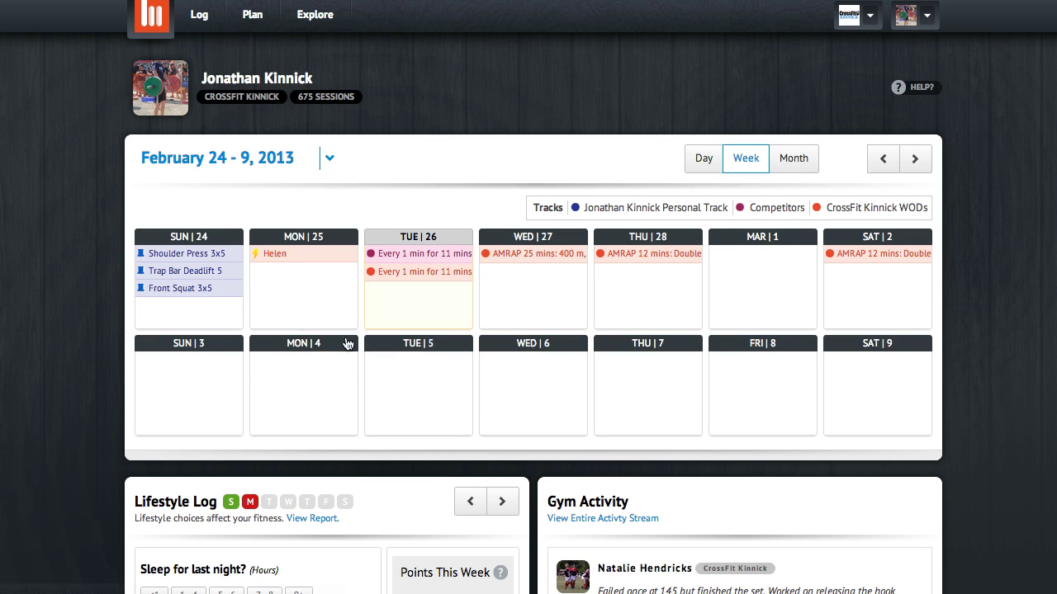
- Check the calendar's date picker with its week and month view choices, and close it
{"action": "left_click", "coordinate": [329, 158]}
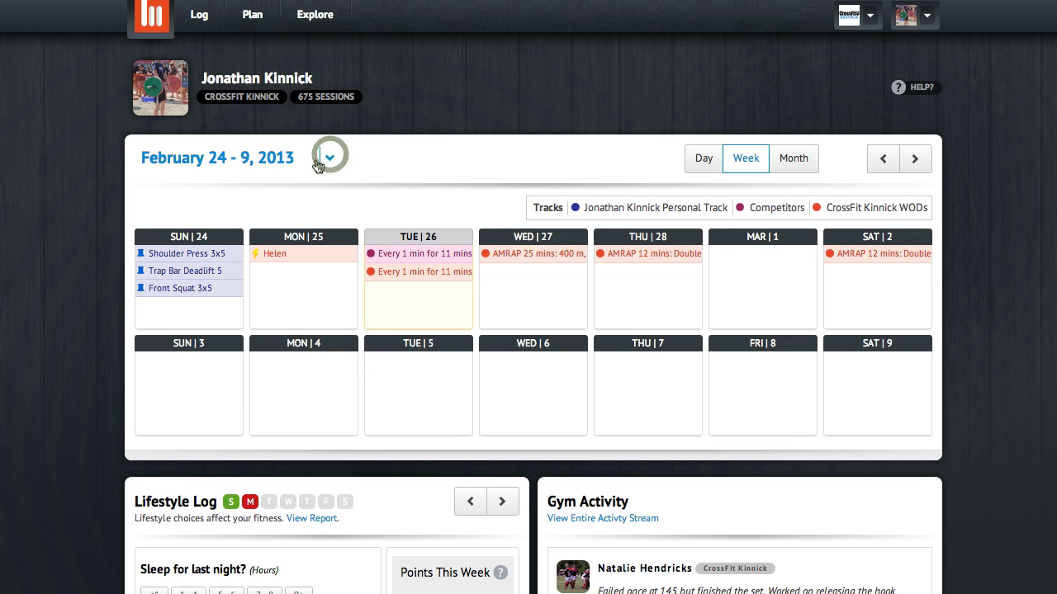
{"action": "left_click", "coordinate": [280, 159]}
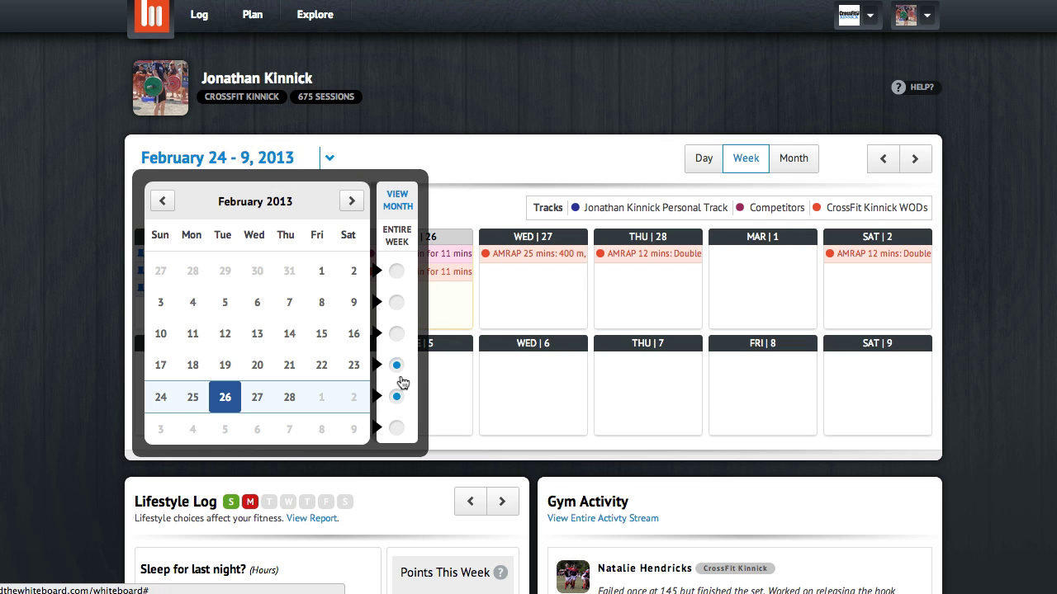
{"action": "left_click", "coordinate": [398, 207]}
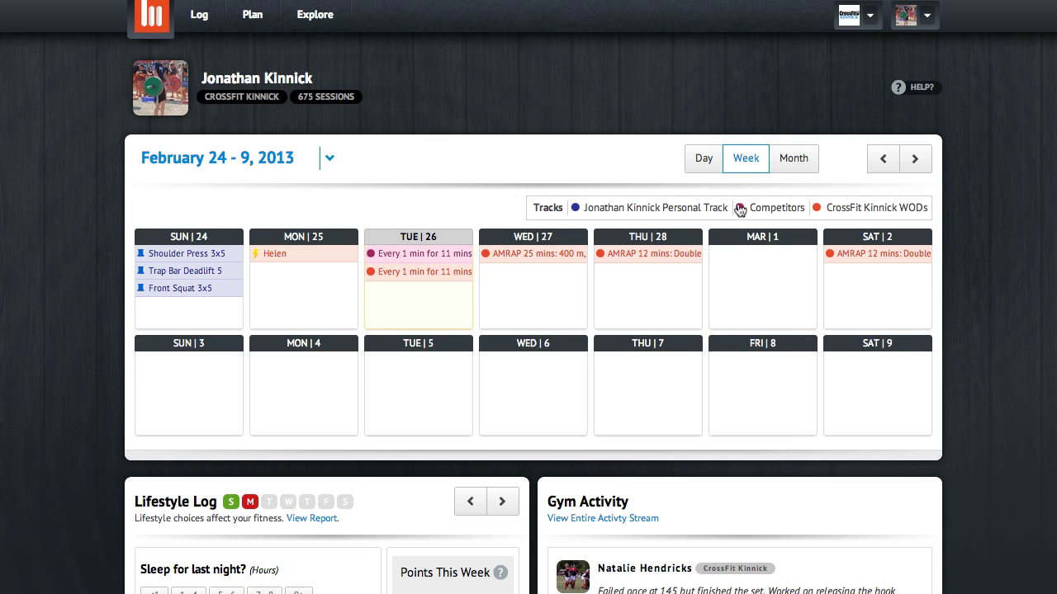
- Hide and show again the CrossFit Kinnick WODs, Competitors and personal tracks in the calendar, one at a time
{"action": "left_click", "coordinate": [858, 208]}
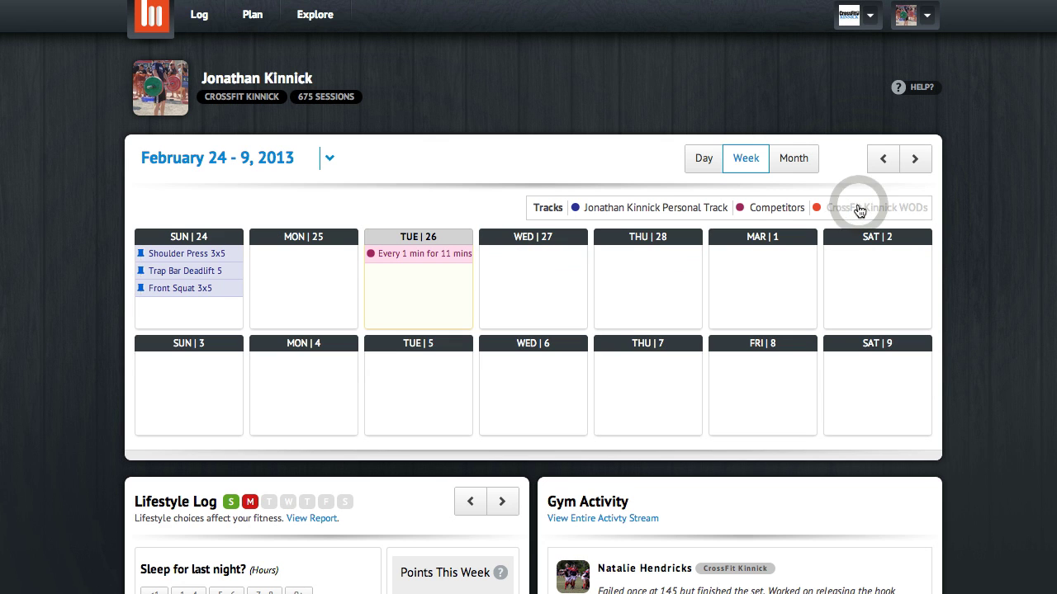
{"action": "left_click", "coordinate": [858, 208]}
{"action": "left_click", "coordinate": [787, 209]}
{"action": "left_click", "coordinate": [787, 208]}
{"action": "left_click", "coordinate": [671, 208]}
{"action": "left_click", "coordinate": [670, 208]}
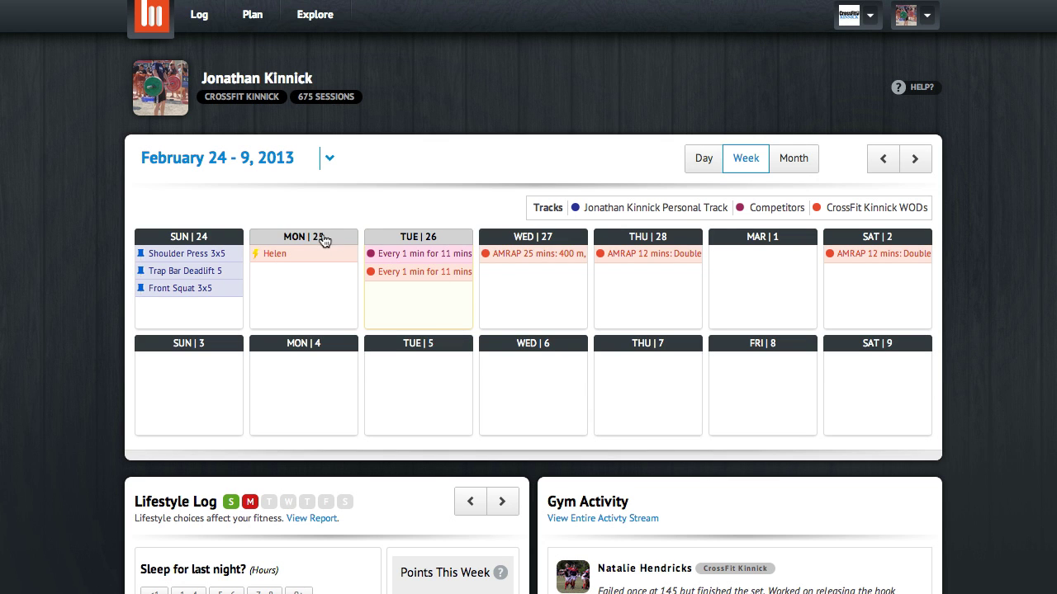
- From the February 26 day view, review the Deadlift movement's description, max weights, recent posts and articles, and return to the week view
{"action": "left_click", "coordinate": [411, 241]}
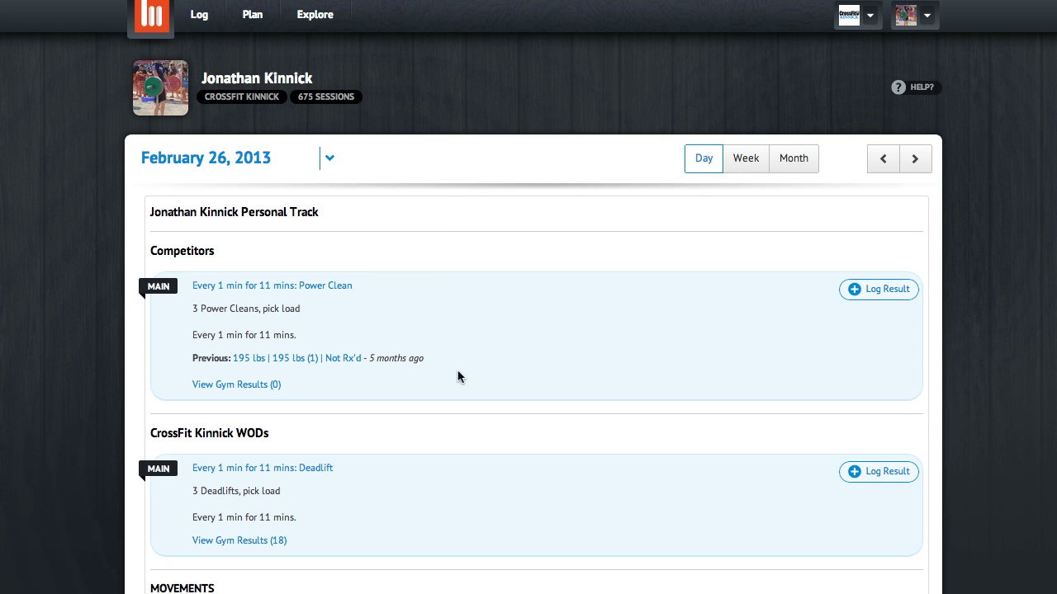
{"action": "scroll", "coordinate": [372, 417], "scroll_direction": "down", "scroll_amount": 1}
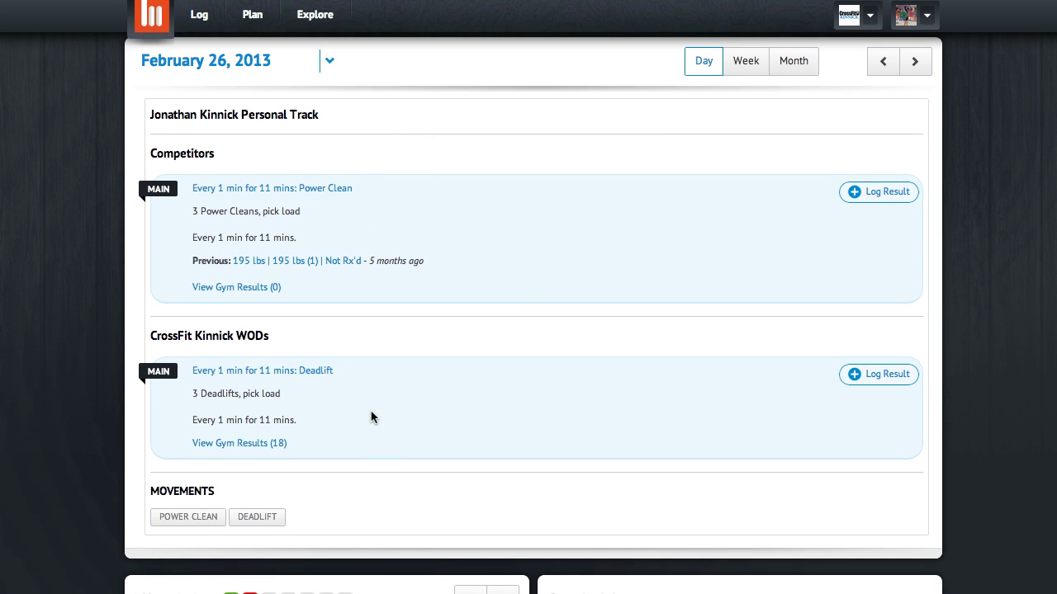
{"action": "left_click", "coordinate": [257, 519]}
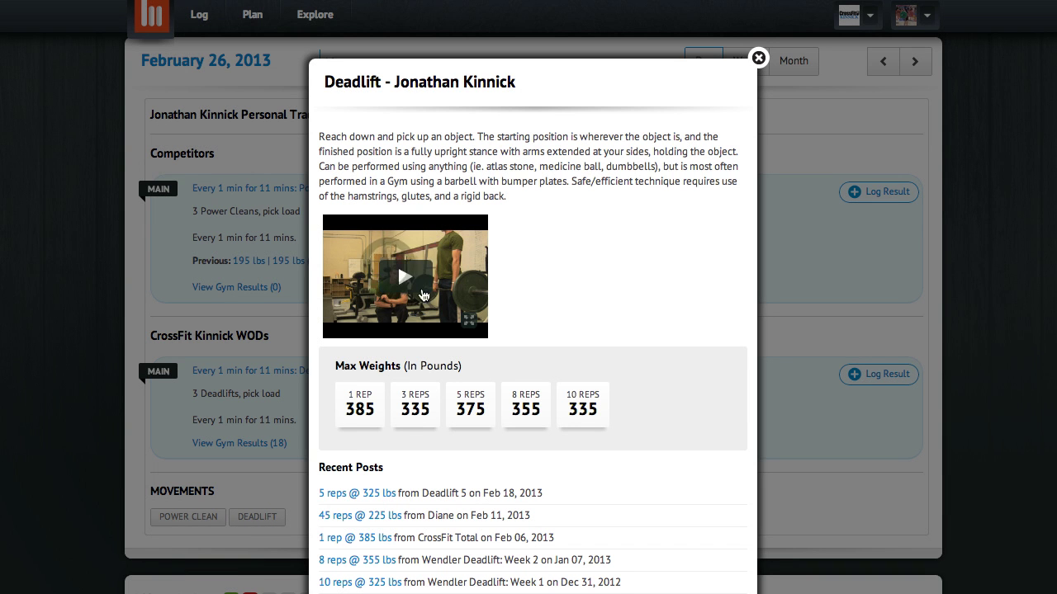
{"action": "scroll", "coordinate": [452, 181], "scroll_direction": "down", "scroll_amount": 1}
{"action": "scroll", "coordinate": [452, 186], "scroll_direction": "down", "scroll_amount": 2}
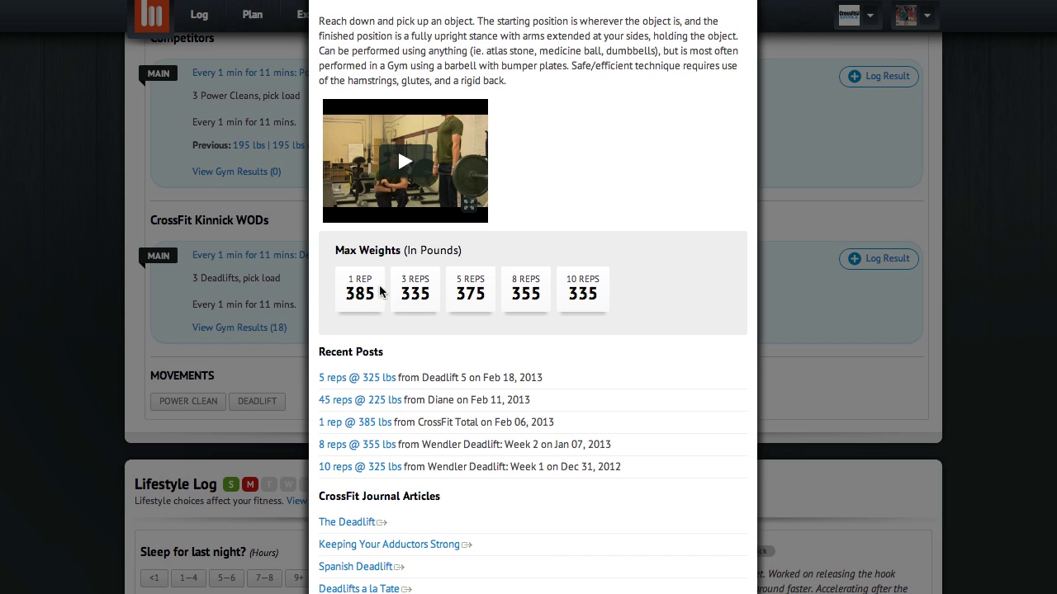
{"action": "scroll", "coordinate": [409, 330], "scroll_direction": "down", "scroll_amount": 2}
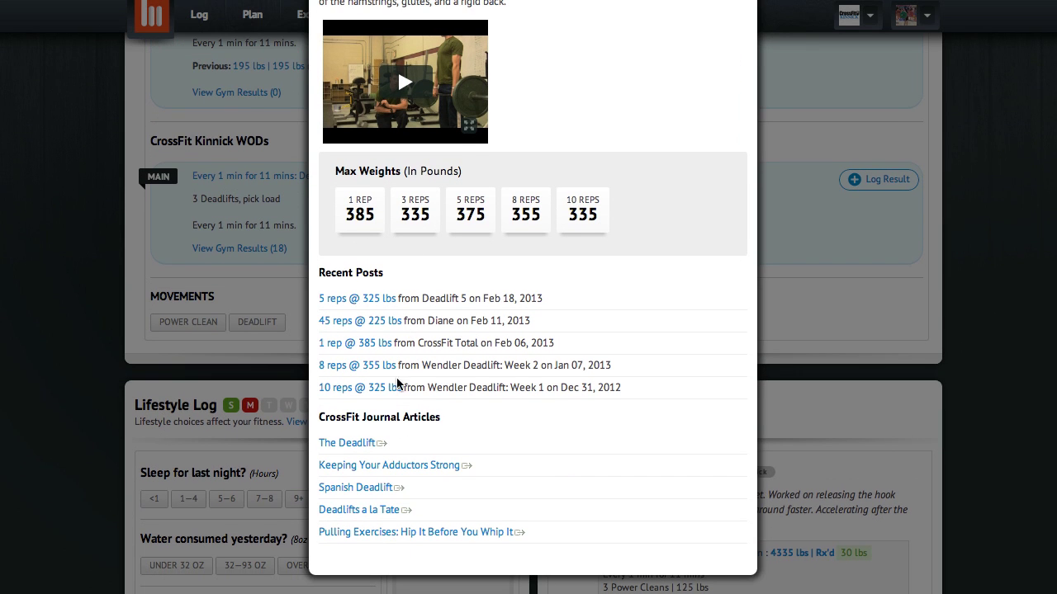
{"action": "scroll", "coordinate": [434, 363], "scroll_direction": "down", "scroll_amount": 1}
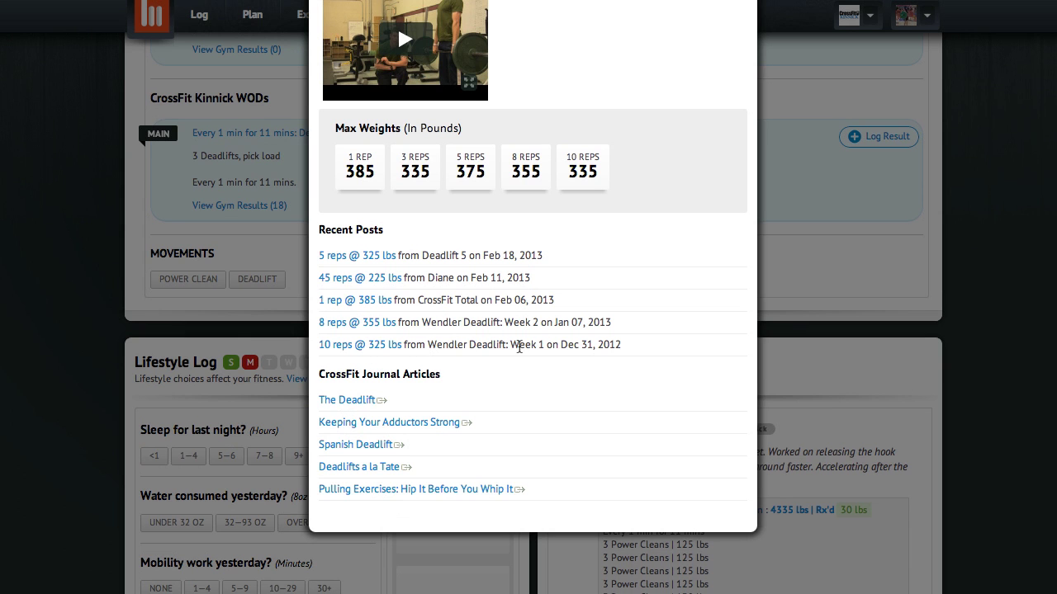
{"action": "scroll", "coordinate": [670, 297], "scroll_direction": "up", "scroll_amount": 5}
{"action": "scroll", "coordinate": [671, 302], "scroll_direction": "up", "scroll_amount": 2}
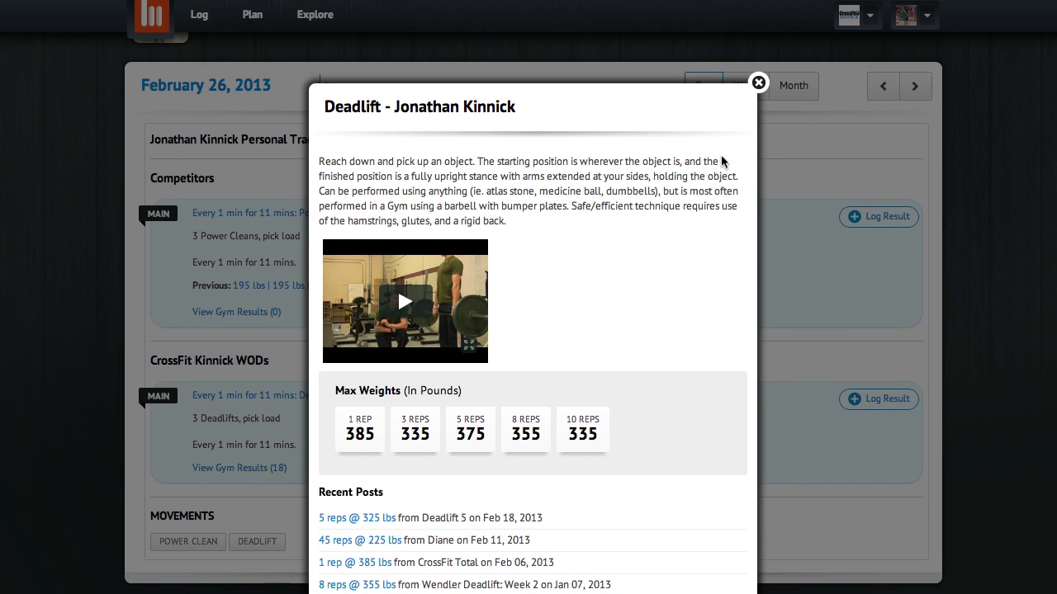
{"action": "left_click", "coordinate": [759, 83]}
{"action": "left_click", "coordinate": [755, 94]}
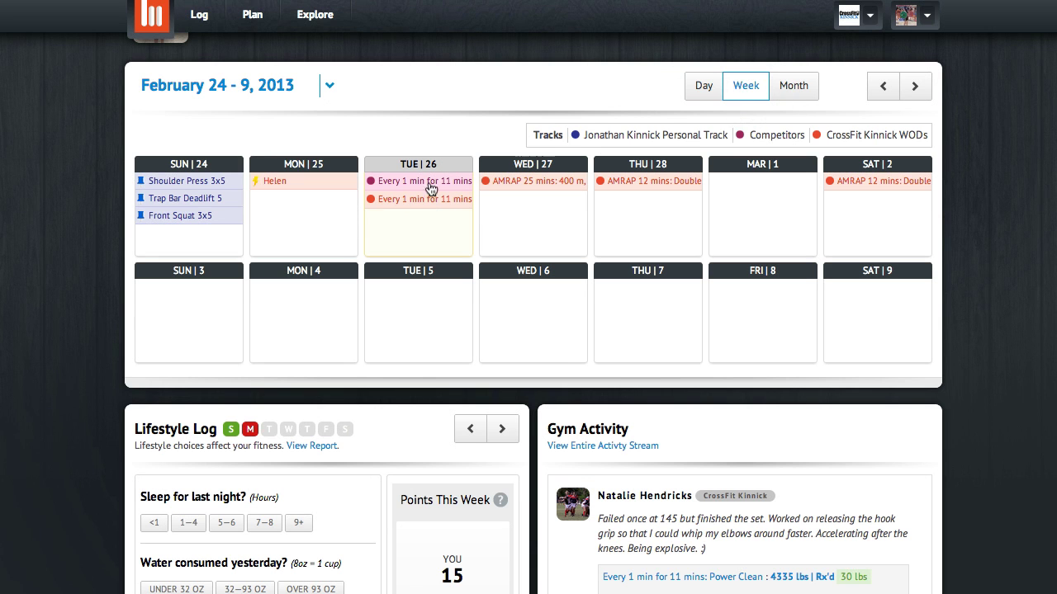
- Review Monday's Helen result and the Tuesday Deadlift and Thursday AMRAP workouts, and move the calendar back one week and forward again
{"action": "left_click", "coordinate": [276, 183]}
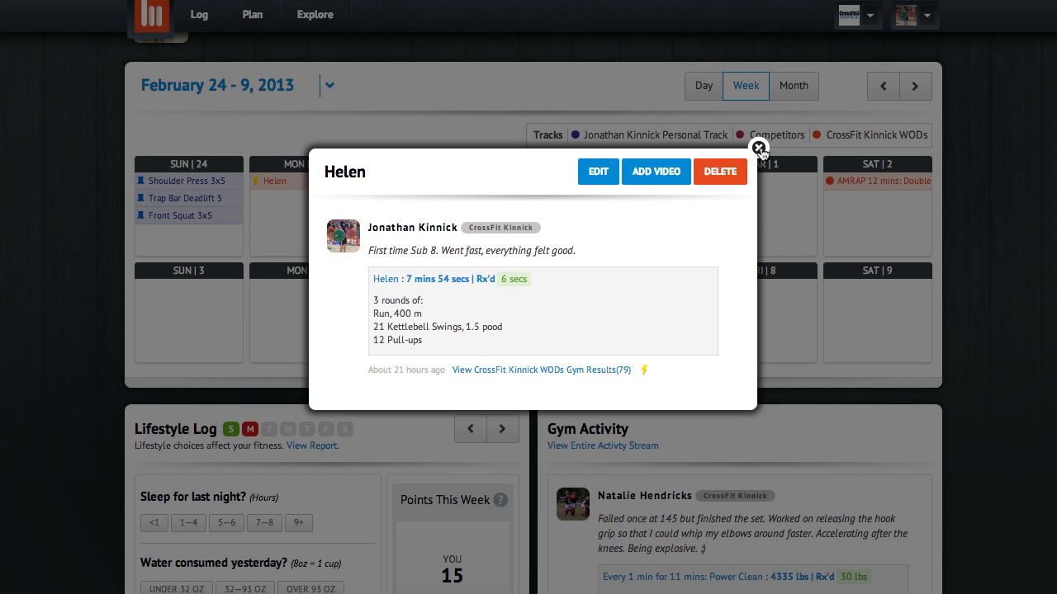
{"action": "left_click", "coordinate": [758, 149]}
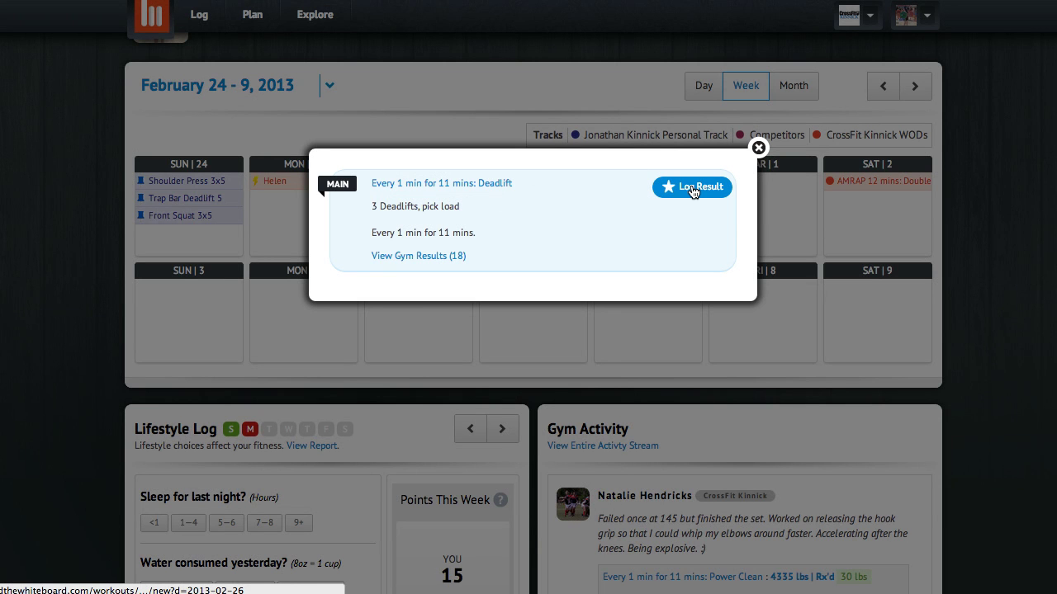
{"action": "left_click", "coordinate": [759, 150]}
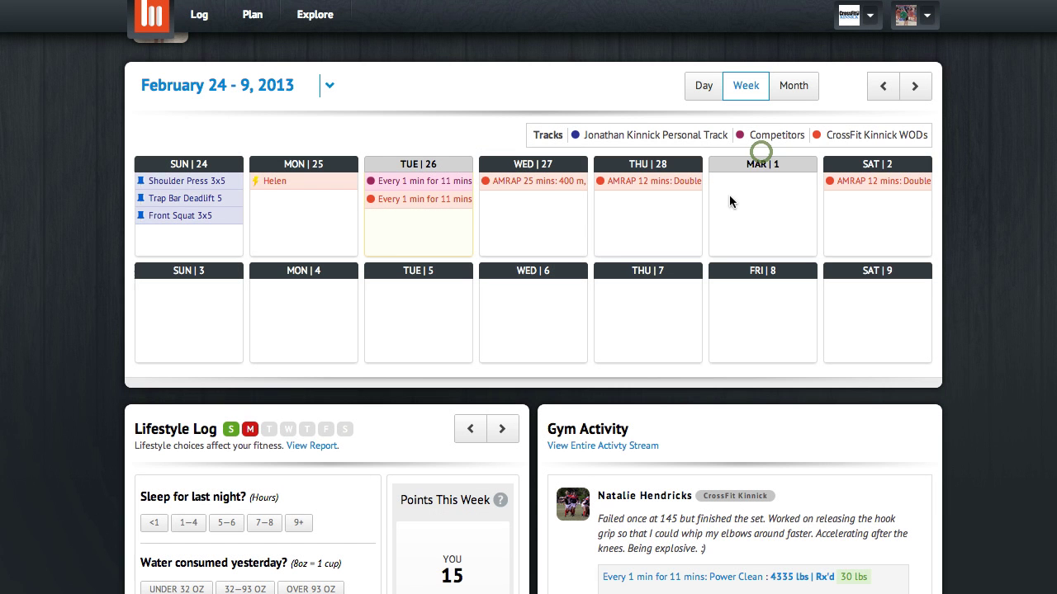
{"action": "left_click", "coordinate": [650, 187]}
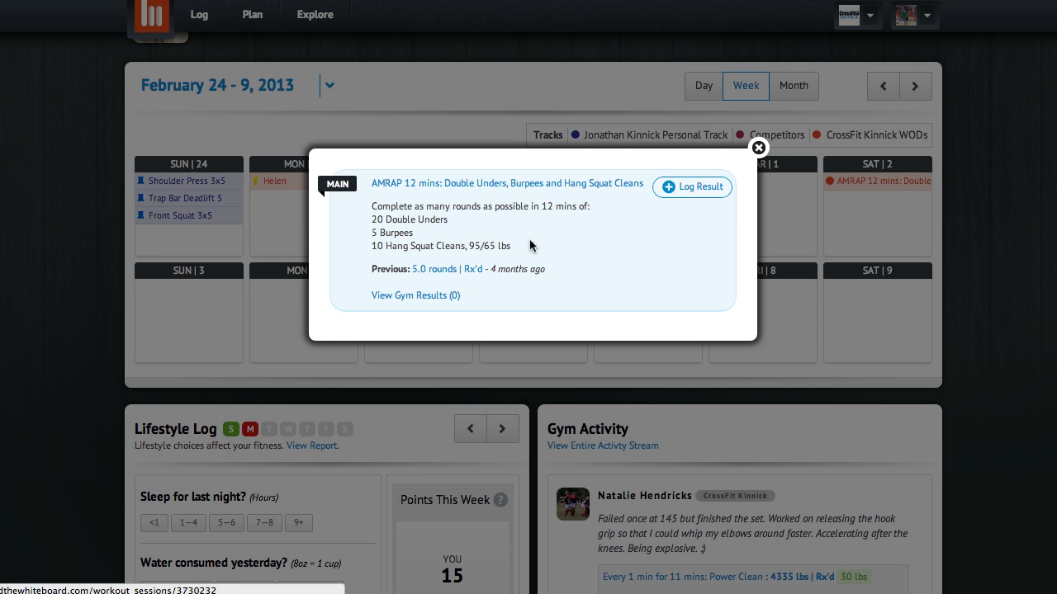
{"action": "left_click", "coordinate": [758, 149]}
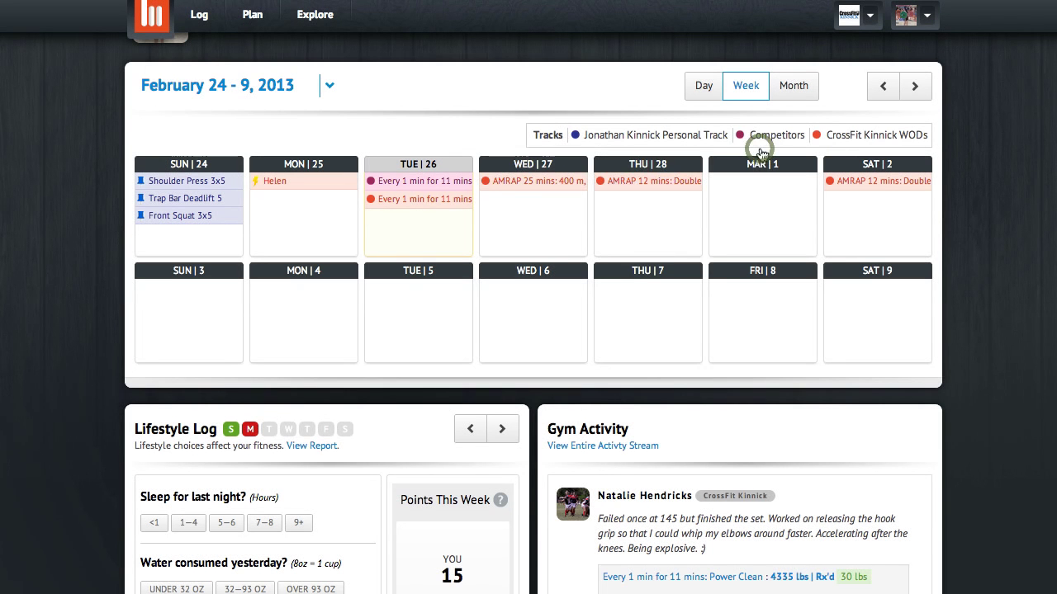
{"action": "left_click", "coordinate": [883, 87]}
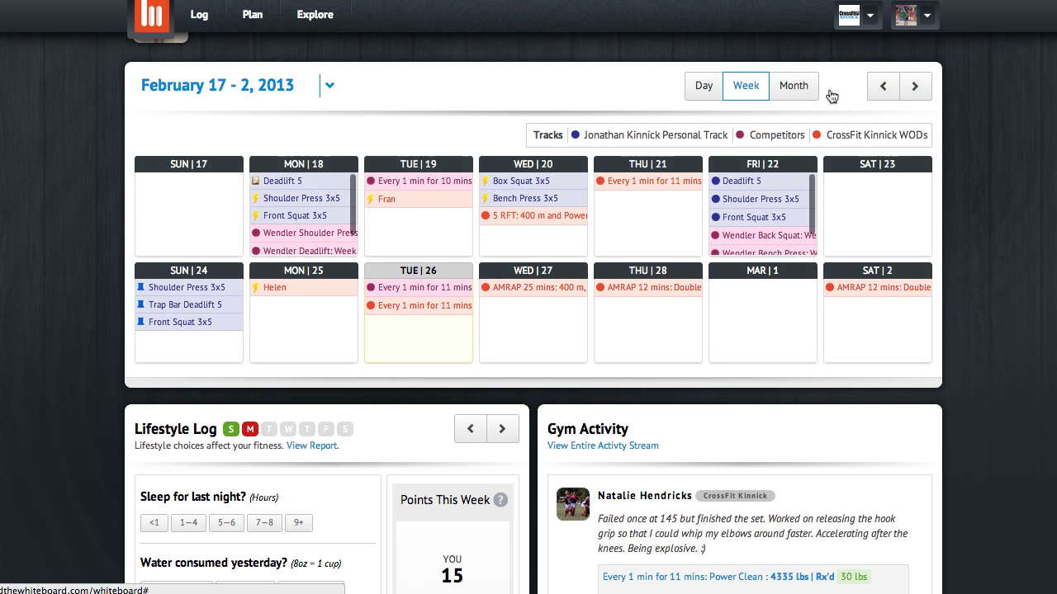
{"action": "left_click", "coordinate": [918, 88]}
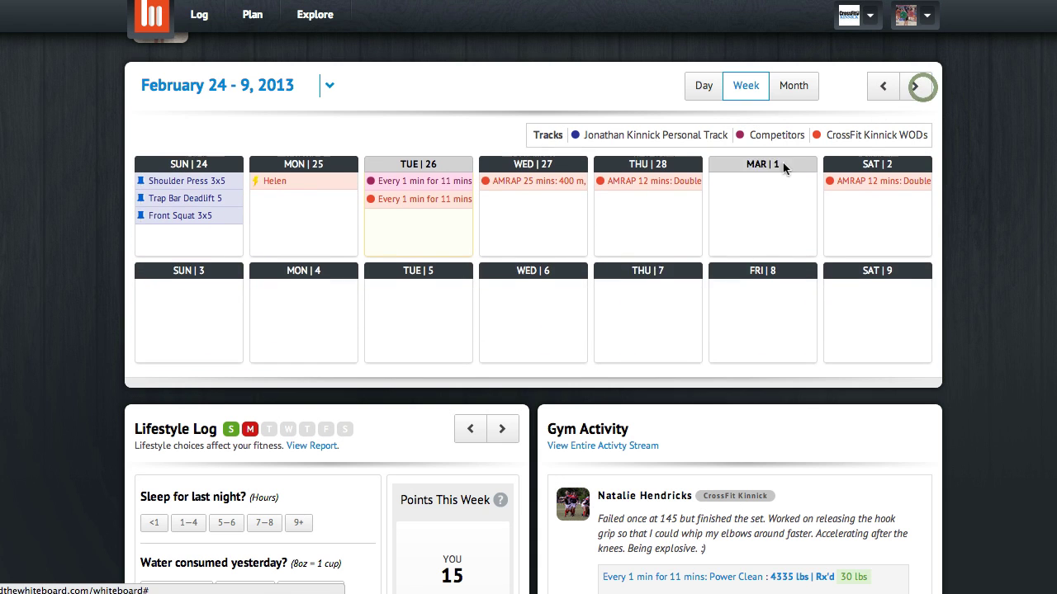
- Log 7–8 hours of sleep and 32–93 oz of water in the Lifestyle Log
{"action": "scroll", "coordinate": [658, 278], "scroll_direction": "down", "scroll_amount": 2}
{"action": "scroll", "coordinate": [658, 278], "scroll_direction": "down", "scroll_amount": 5}
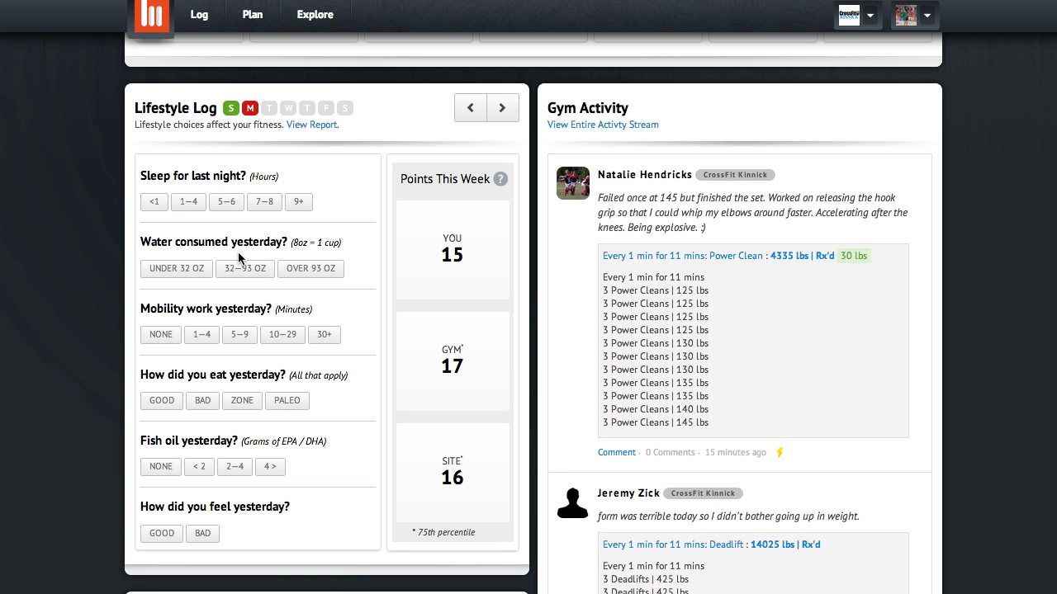
{"action": "left_click", "coordinate": [266, 204]}
{"action": "left_click", "coordinate": [246, 272]}
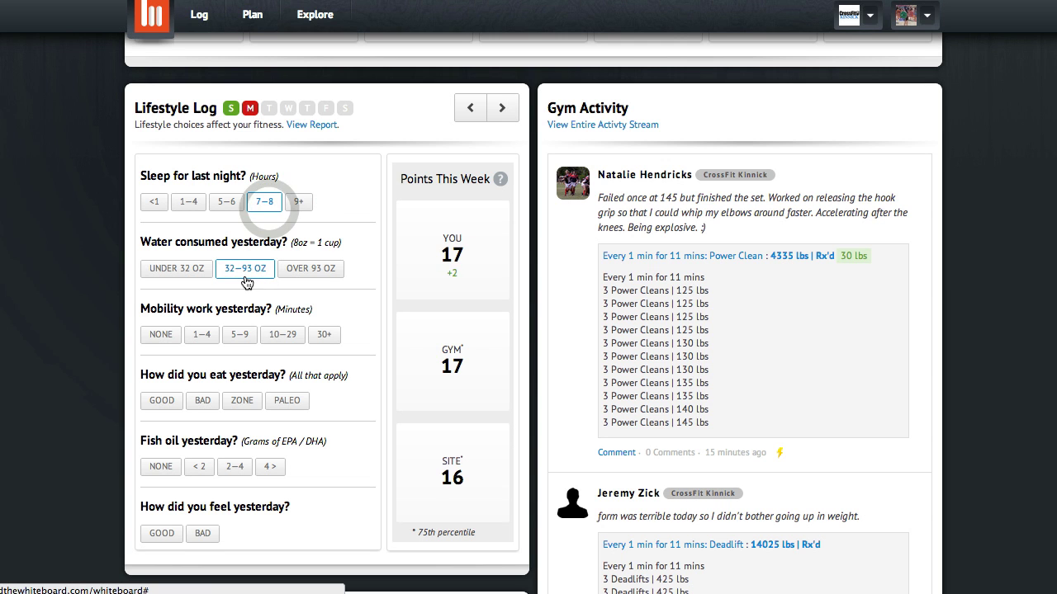
- Set yesterday's mobility work to 10–29 minutes in the Lifestyle Log
{"action": "left_click", "coordinate": [203, 337]}
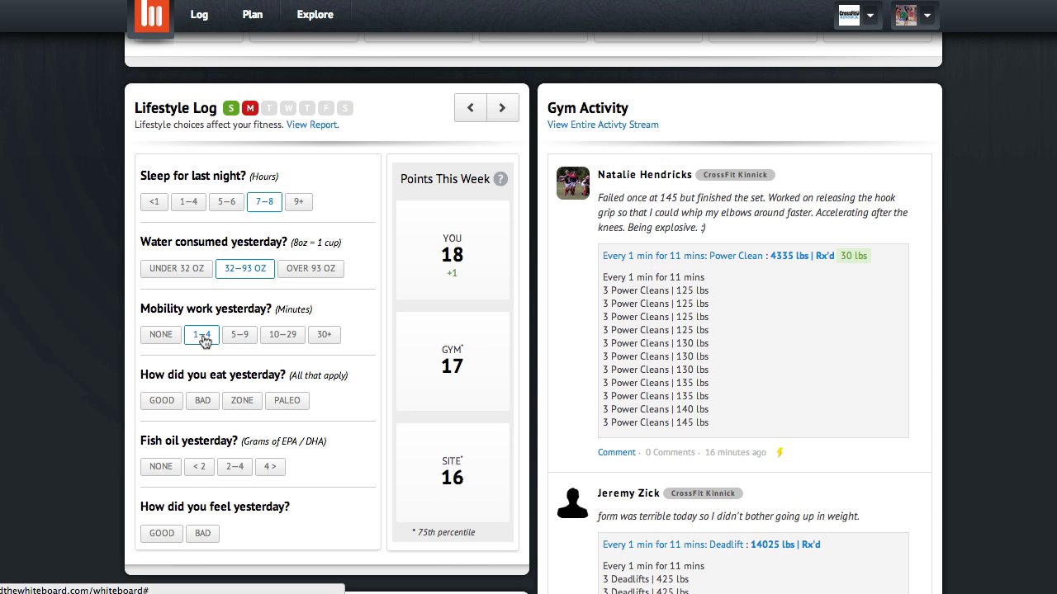
{"action": "left_click", "coordinate": [240, 337]}
{"action": "left_click", "coordinate": [276, 338]}
{"action": "left_click", "coordinate": [245, 340]}
{"action": "left_click", "coordinate": [281, 335]}
- Record yesterday's eating as Good, Zone and Paleo in the Lifestyle Log
{"action": "left_click", "coordinate": [163, 403]}
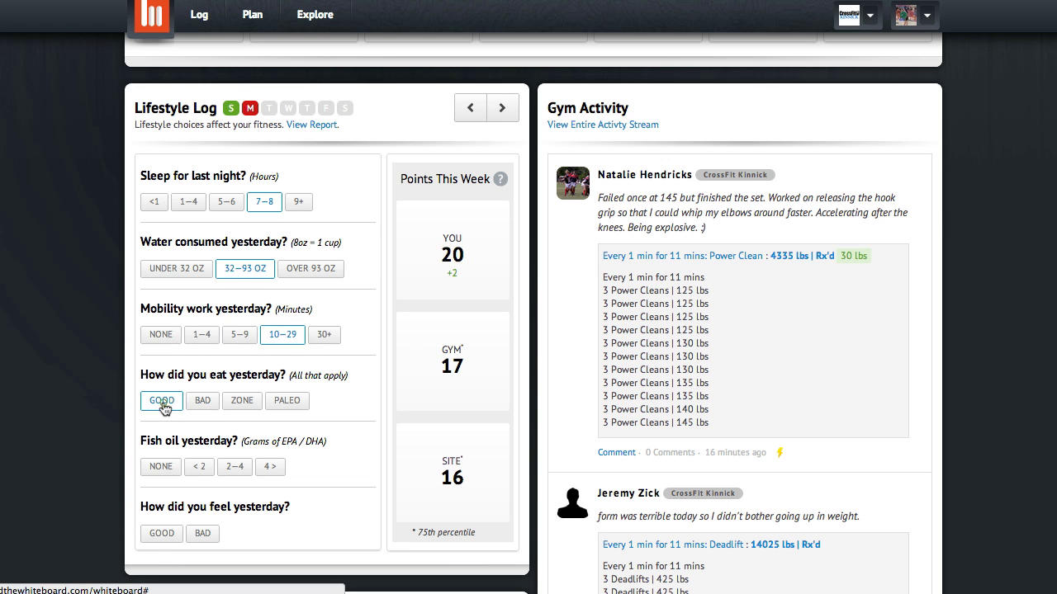
{"action": "left_click", "coordinate": [242, 402]}
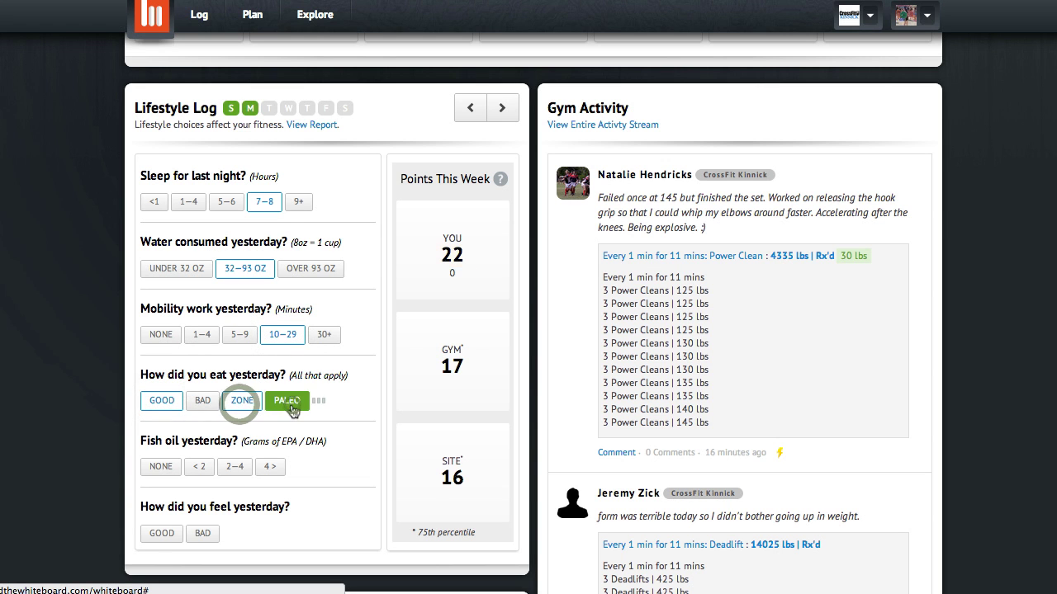
{"action": "left_click", "coordinate": [289, 404]}
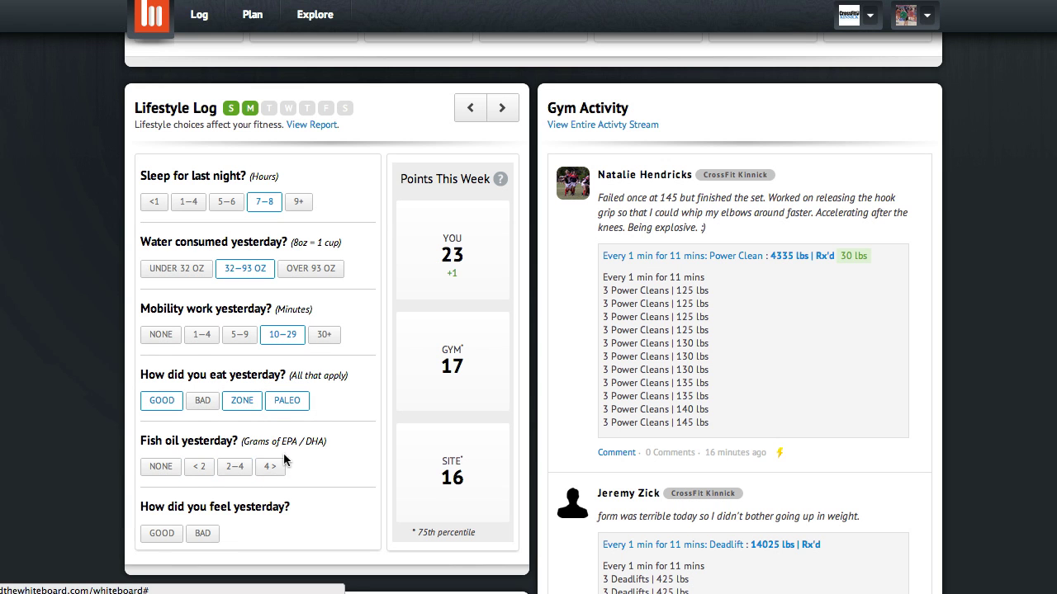
- Log yesterday's fish oil as 2–4 grams and how yesterday felt as Good
{"action": "left_click", "coordinate": [236, 470]}
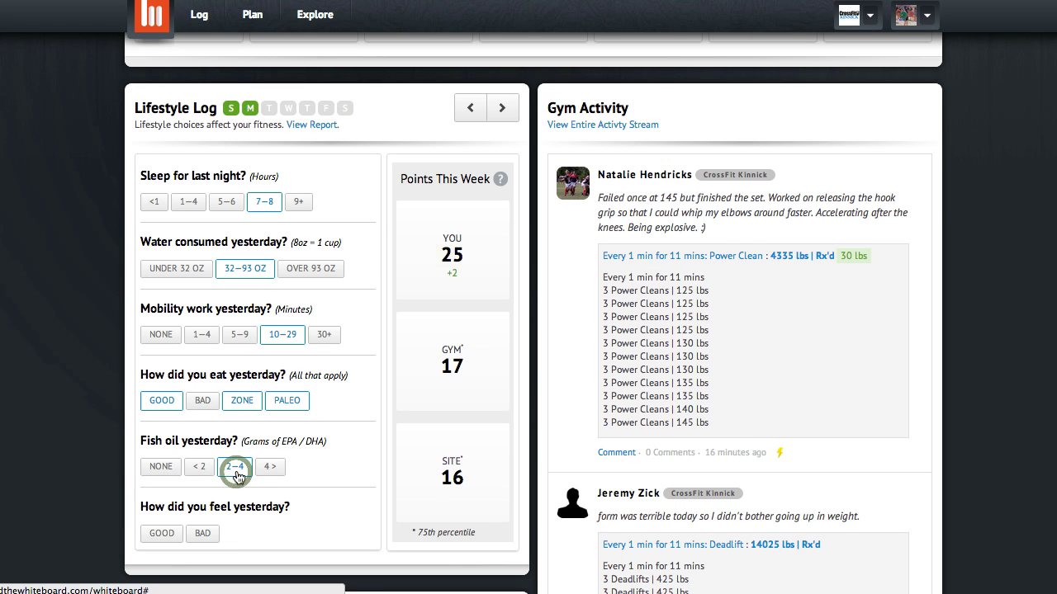
{"action": "scroll", "coordinate": [237, 476], "scroll_direction": "down", "scroll_amount": 1}
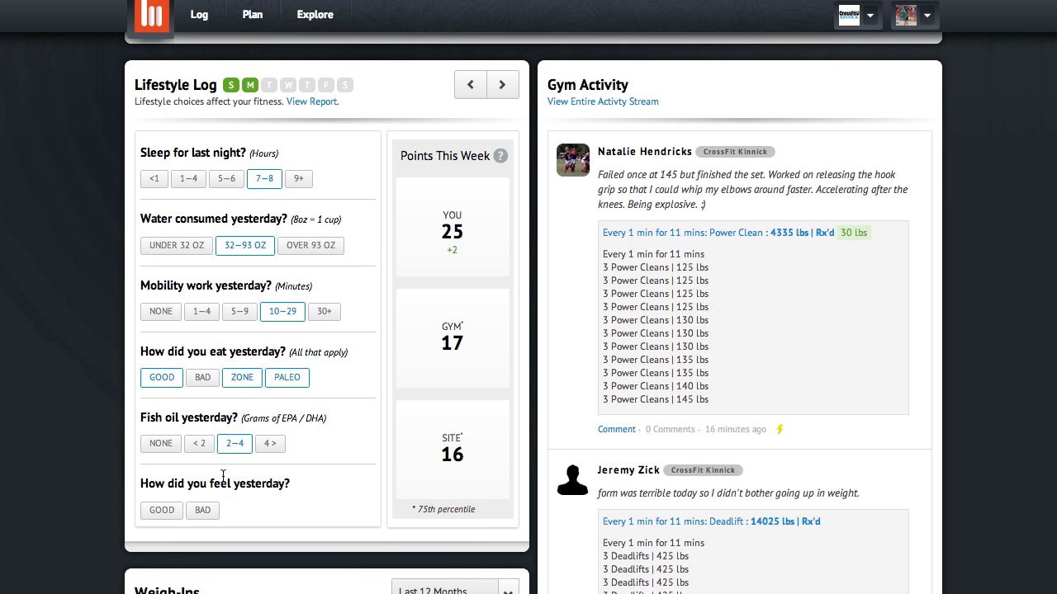
{"action": "left_click", "coordinate": [157, 514]}
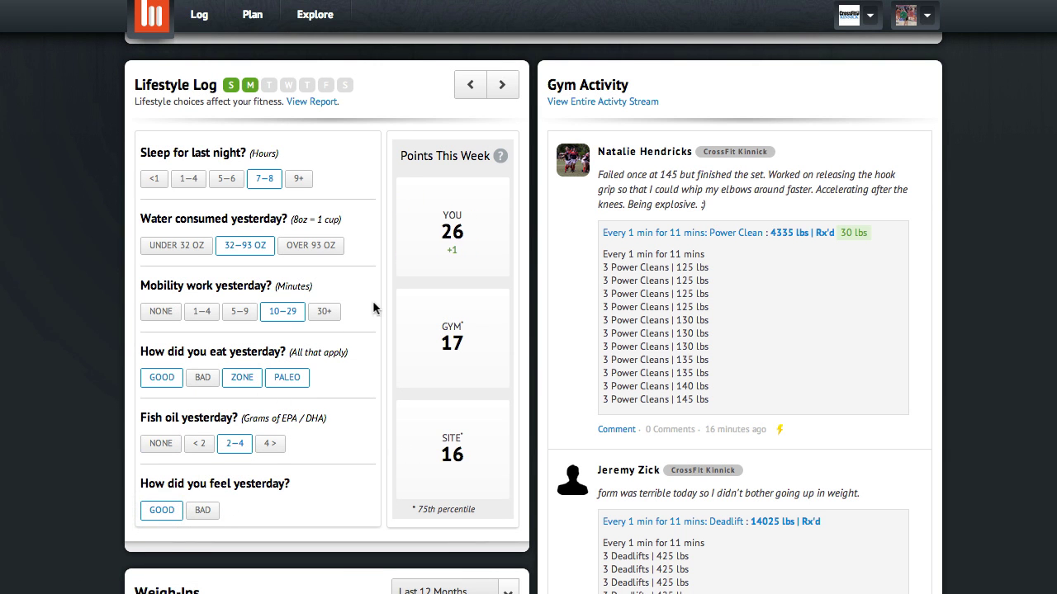
- Examine this week's lifestyle points breakdown for the own score, the gym and the site
{"action": "mouse_move", "coordinate": [452, 257]}
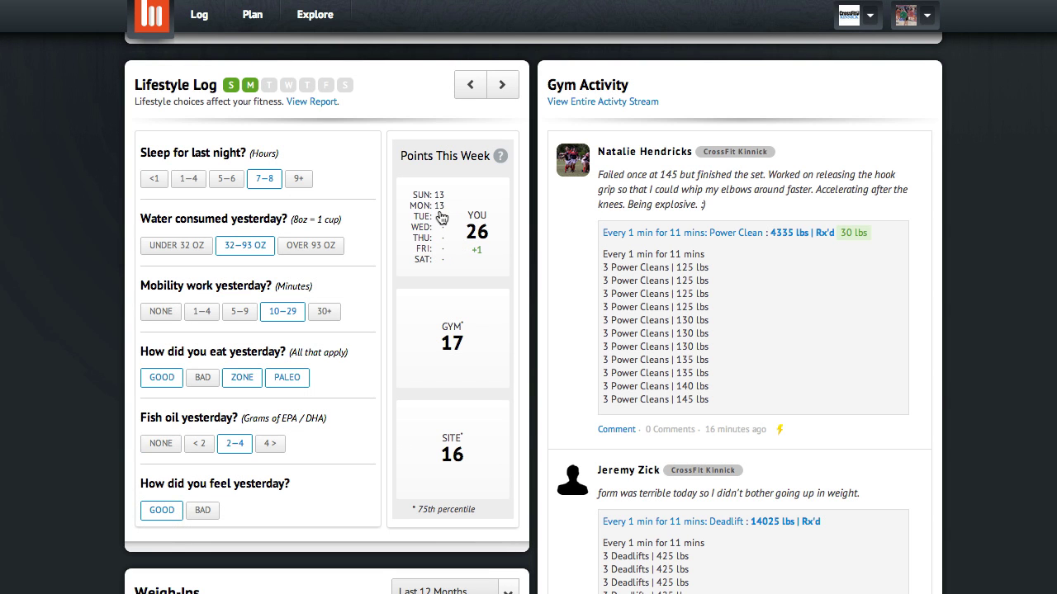
{"action": "mouse_move", "coordinate": [459, 350]}
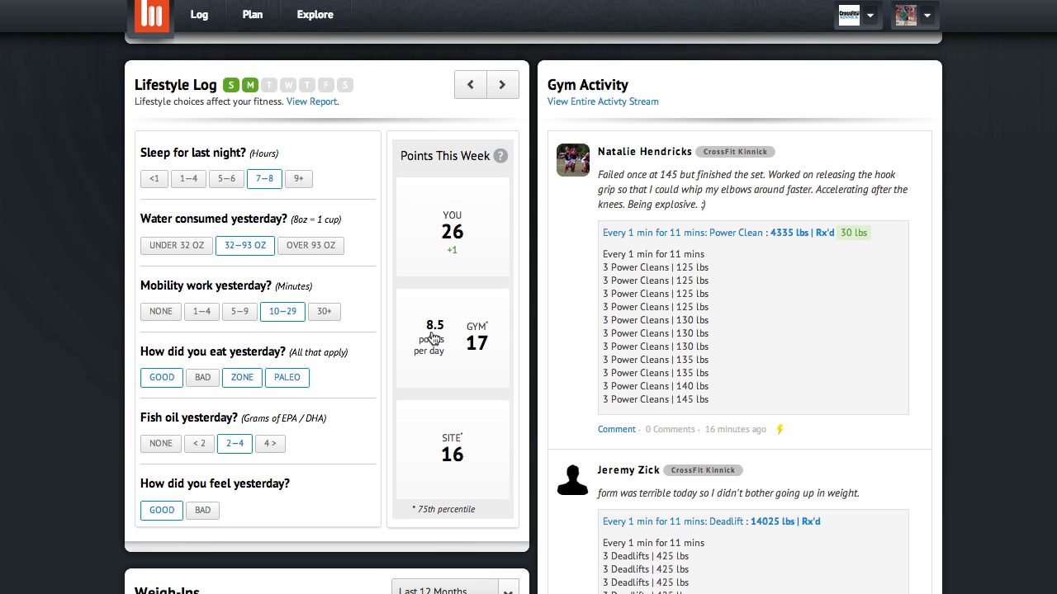
{"action": "mouse_move", "coordinate": [464, 456]}
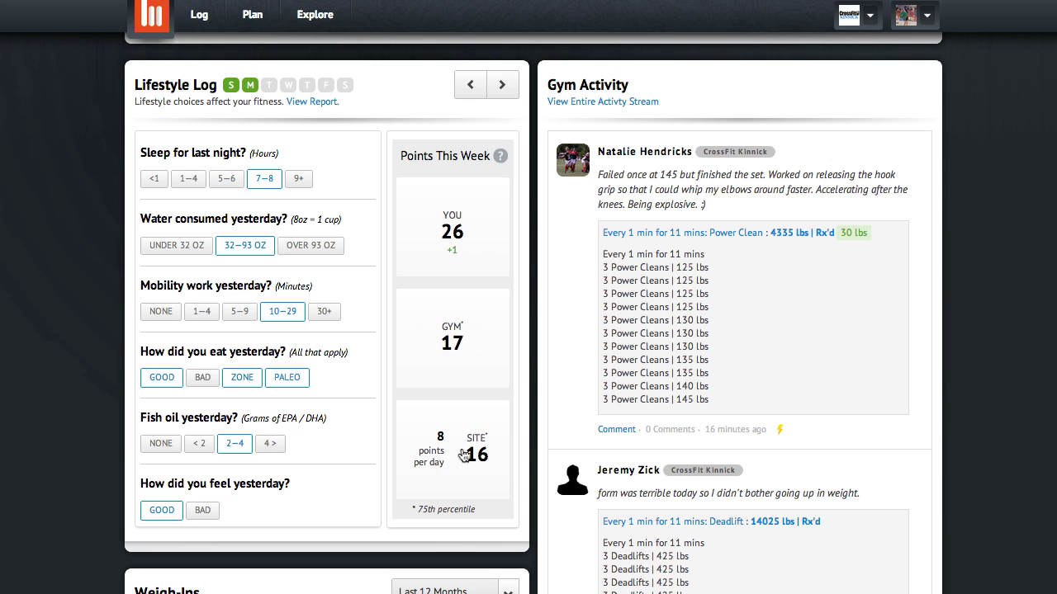
- Review the Lifestyle Log answers for Sunday, Feb 24, and return to Monday's entries
{"action": "left_click", "coordinate": [231, 85]}
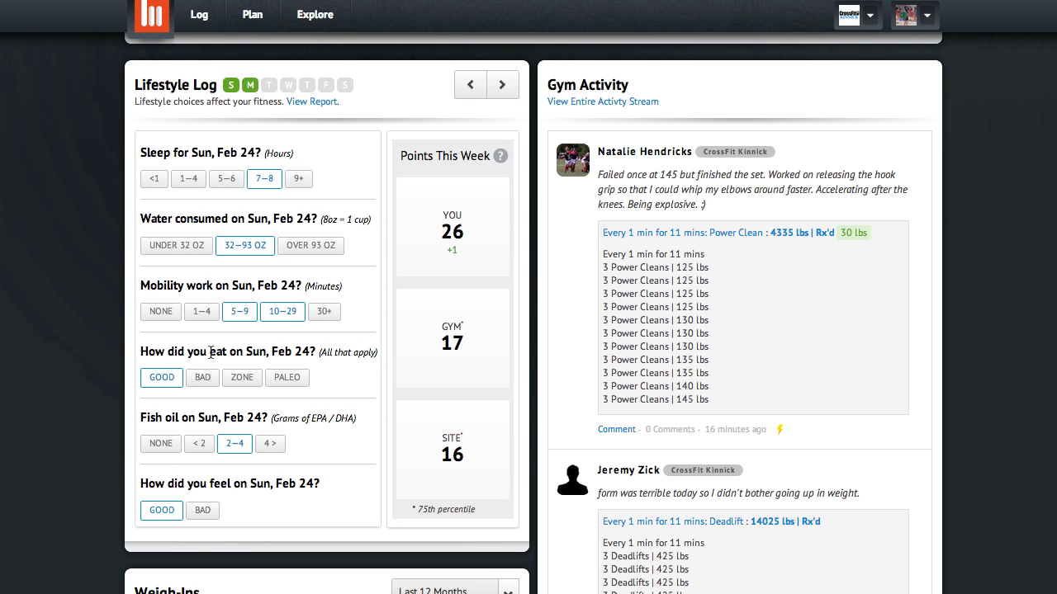
{"action": "left_click", "coordinate": [250, 85]}
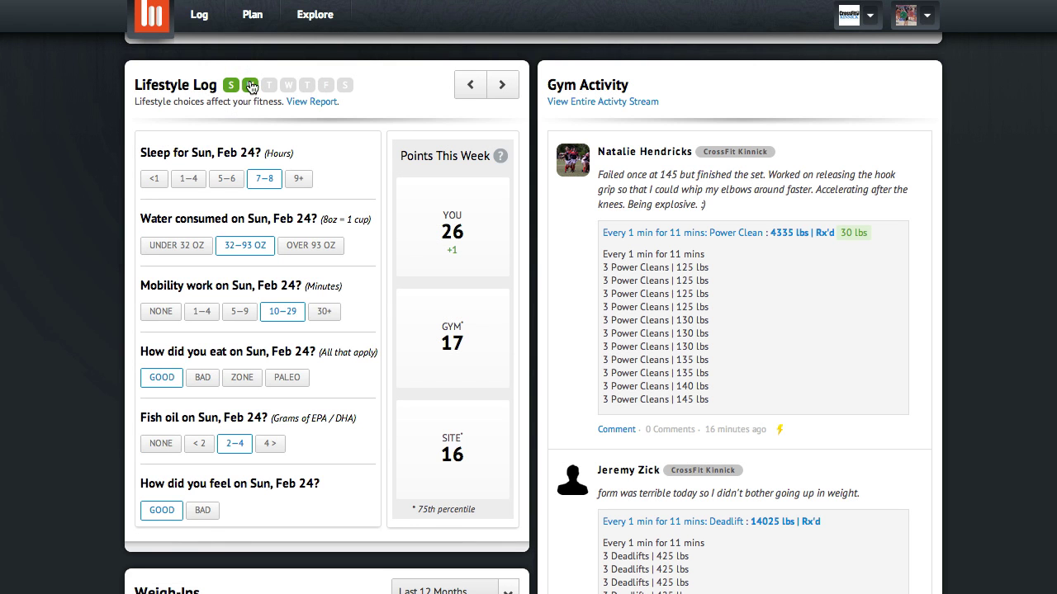
{"action": "left_click", "coordinate": [250, 86]}
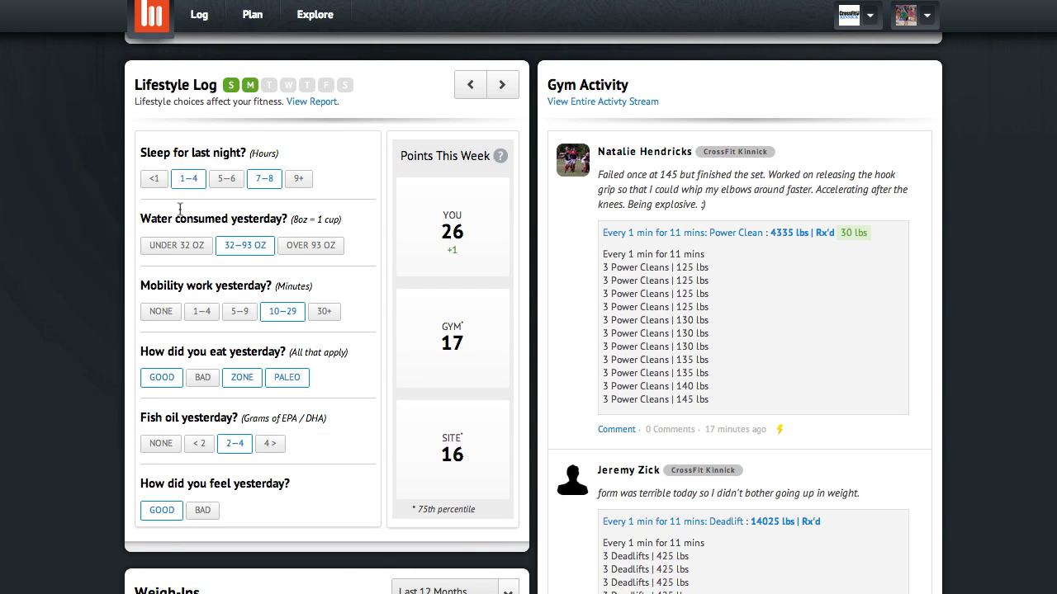
{"action": "left_click", "coordinate": [364, 360]}
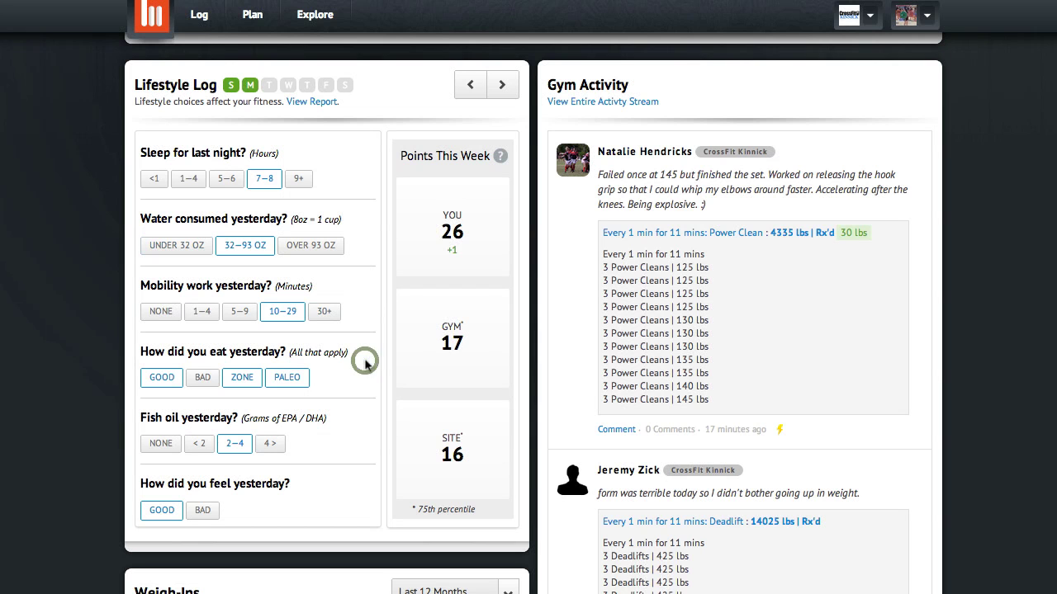
- Compare the daily Lifestyle Stats for Feb 24 - Mar 2 across You, Gym and Site, and close the summary
{"action": "left_click", "coordinate": [468, 236]}
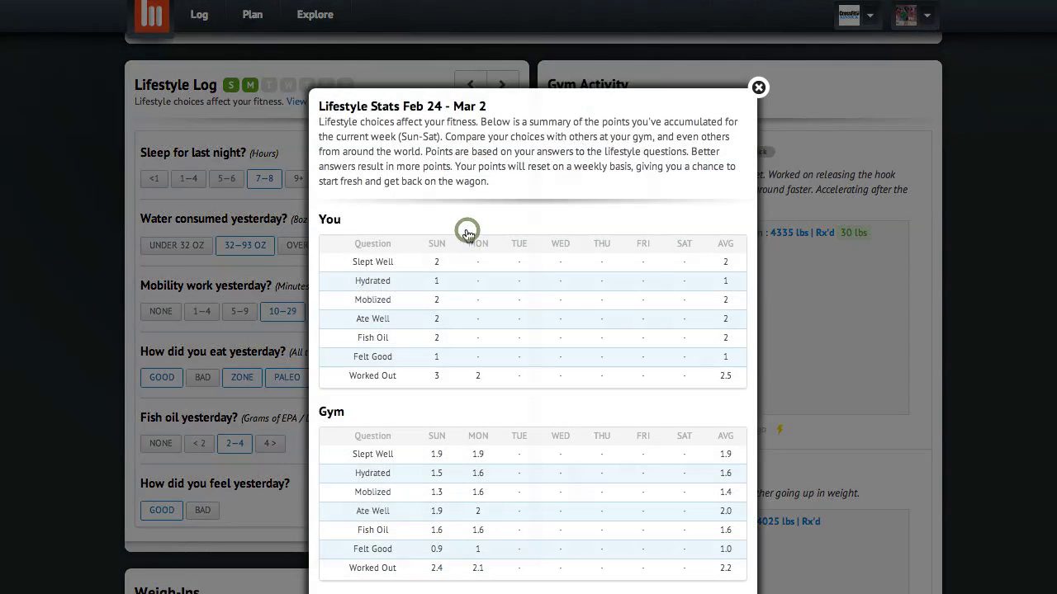
{"action": "scroll", "coordinate": [466, 228], "scroll_direction": "down", "scroll_amount": 2}
{"action": "scroll", "coordinate": [465, 228], "scroll_direction": "down", "scroll_amount": 2}
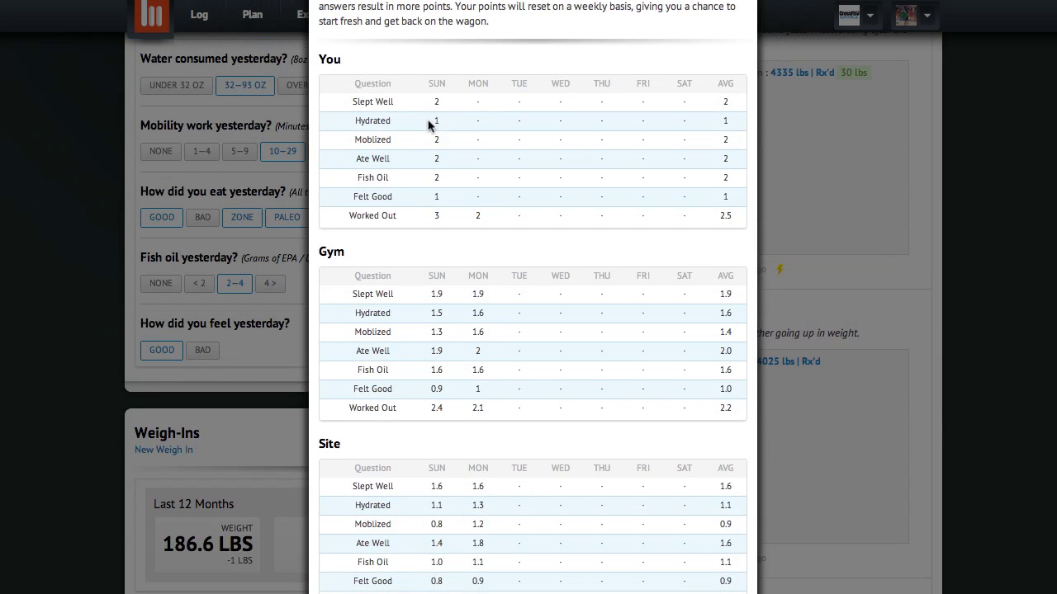
{"action": "scroll", "coordinate": [413, 412], "scroll_direction": "down", "scroll_amount": 4}
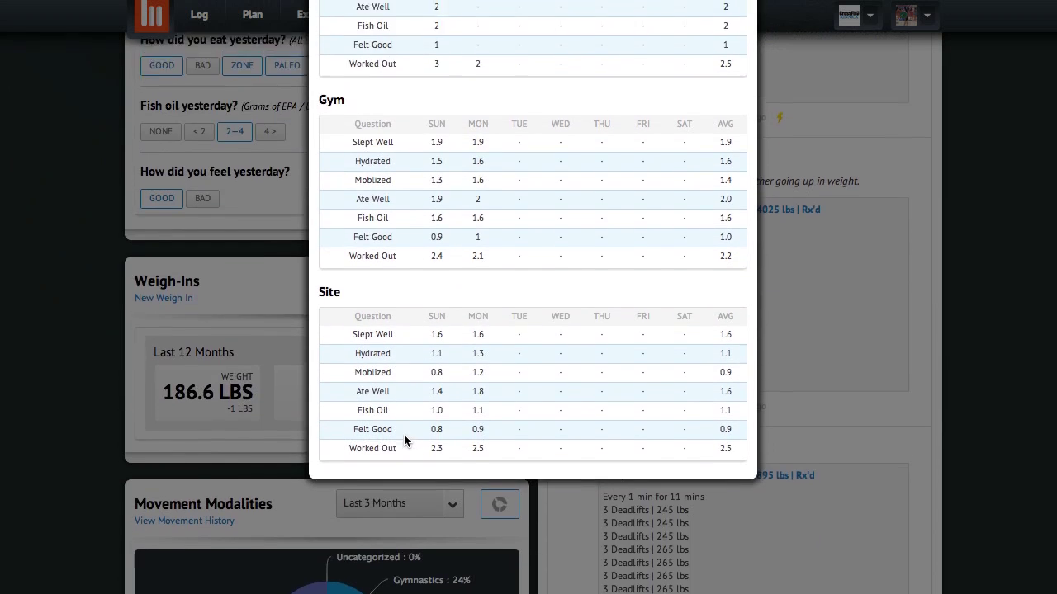
{"action": "scroll", "coordinate": [444, 410], "scroll_direction": "up", "scroll_amount": 7}
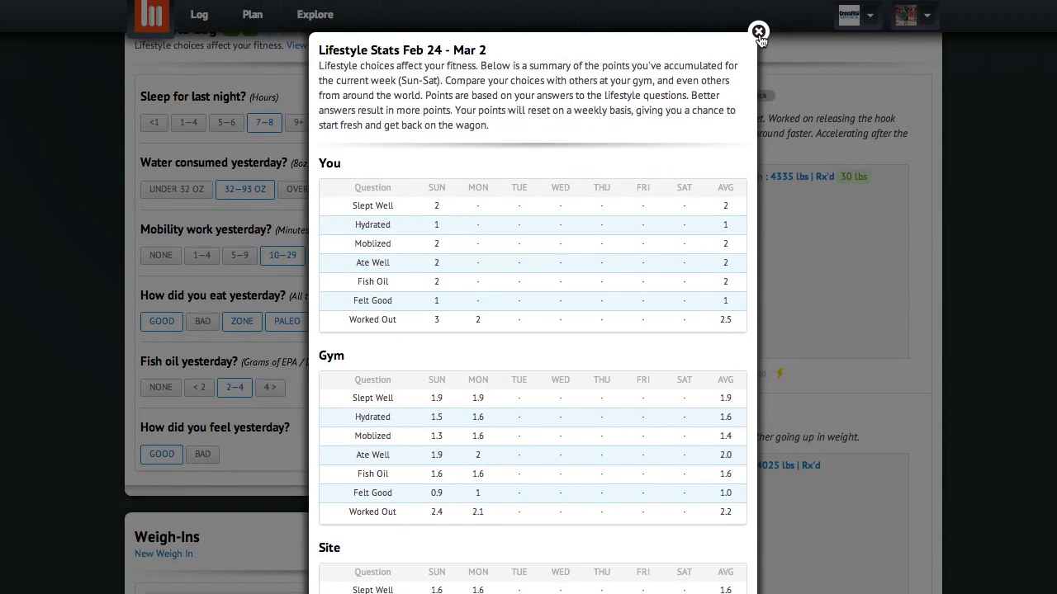
{"action": "left_click", "coordinate": [758, 33]}
- Examine the members' latest workout results and comments in the Gym Activity feed
{"action": "scroll", "coordinate": [496, 333], "scroll_direction": "up", "scroll_amount": 2}
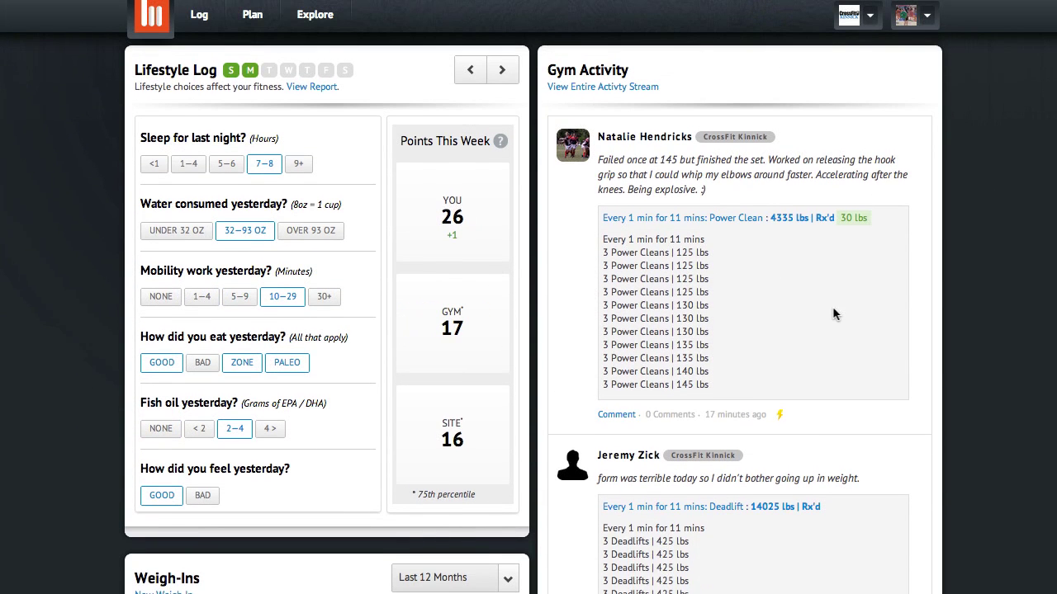
{"action": "scroll", "coordinate": [834, 314], "scroll_direction": "up", "scroll_amount": 1}
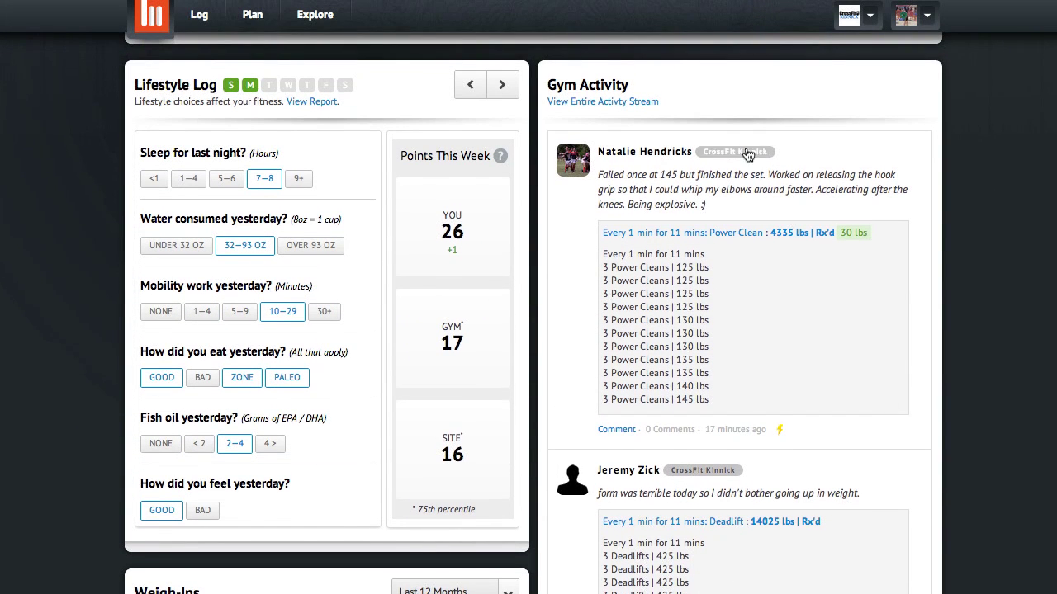
{"action": "scroll", "coordinate": [799, 356], "scroll_direction": "down", "scroll_amount": 5}
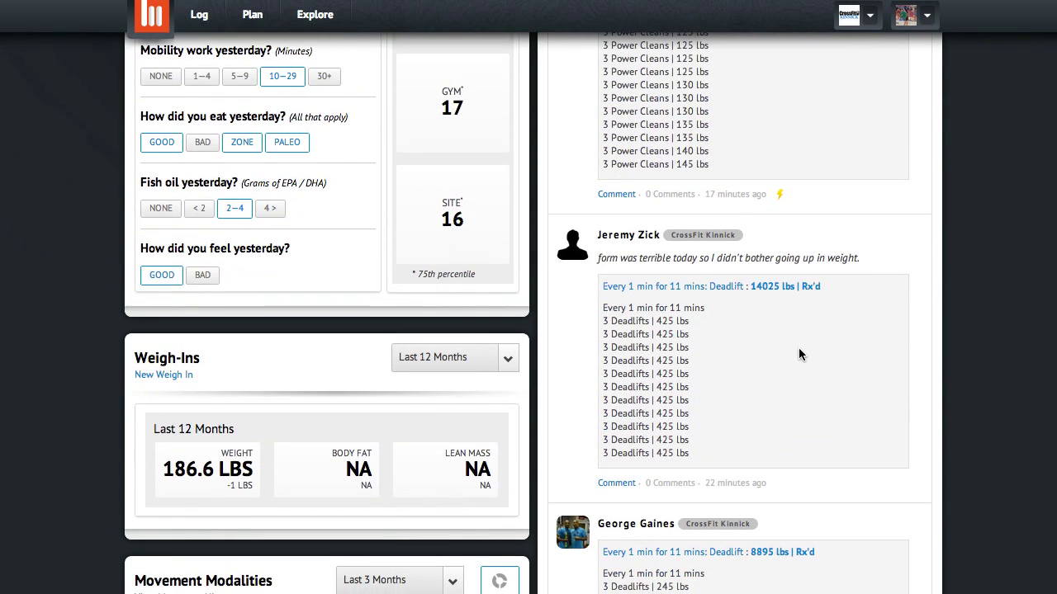
{"action": "scroll", "coordinate": [779, 421], "scroll_direction": "down", "scroll_amount": 2}
{"action": "scroll", "coordinate": [779, 415], "scroll_direction": "up", "scroll_amount": 7}
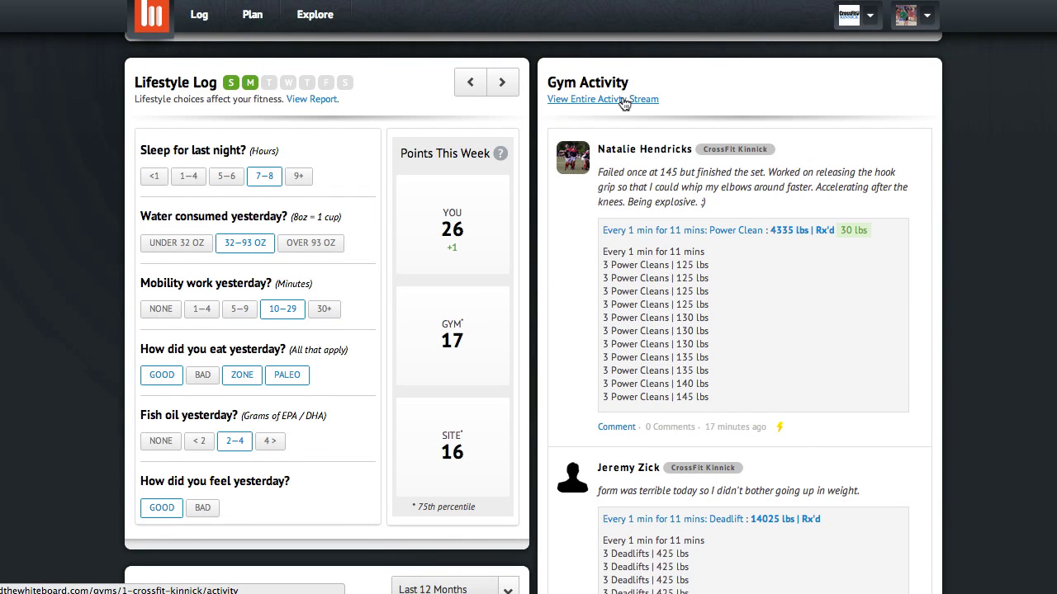
{"action": "scroll", "coordinate": [655, 185], "scroll_direction": "down", "scroll_amount": 3}
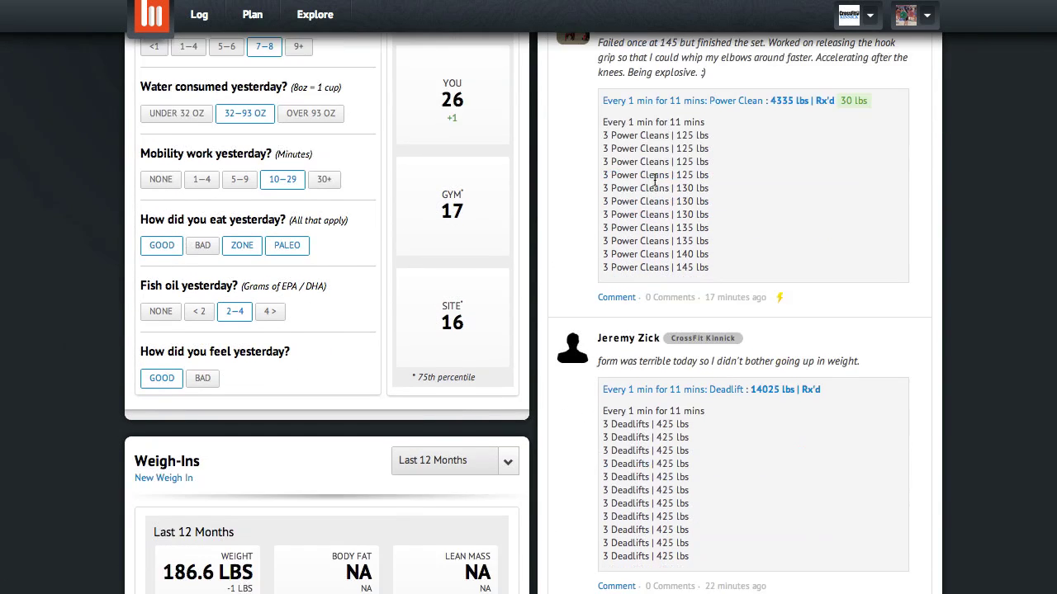
- Check the Weigh-Ins summary and the time ranges it offers, without picking another range
{"action": "scroll", "coordinate": [655, 185], "scroll_direction": "down", "scroll_amount": 2}
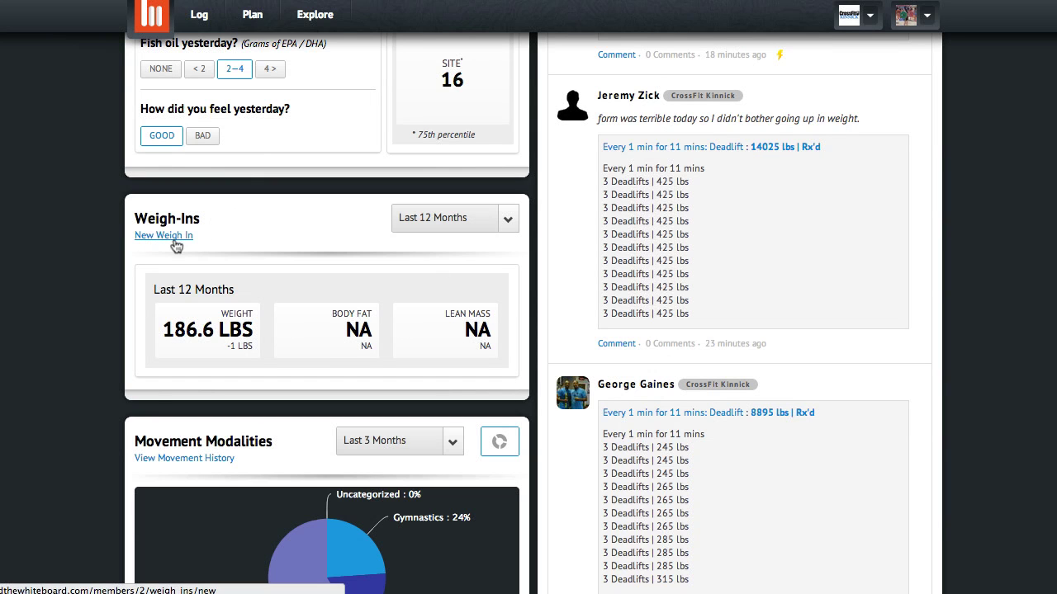
{"action": "left_click", "coordinate": [505, 220]}
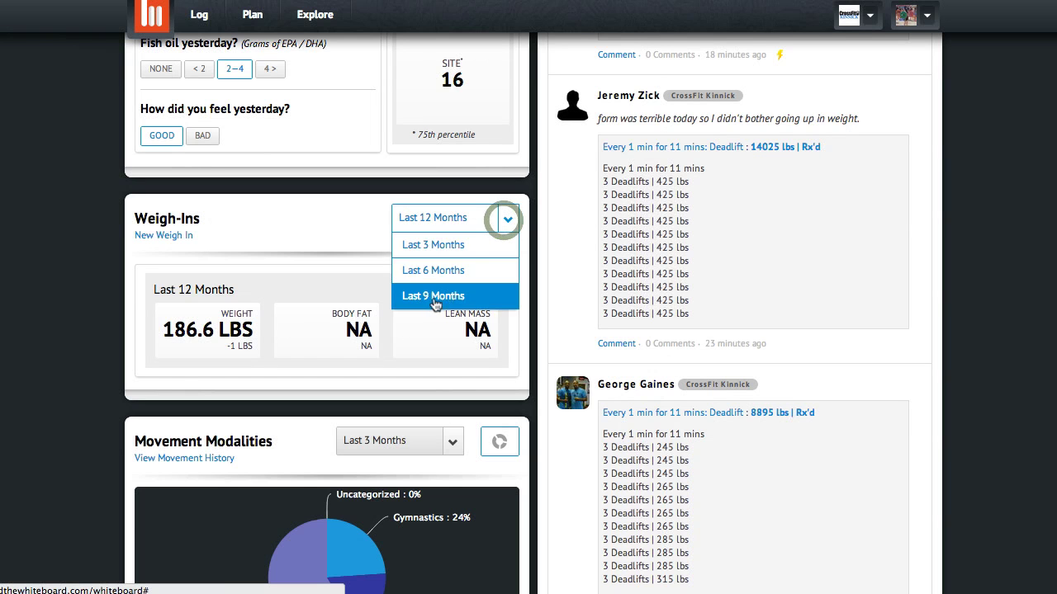
{"action": "left_click", "coordinate": [510, 221]}
{"action": "scroll", "coordinate": [308, 238], "scroll_direction": "down", "scroll_amount": 2}
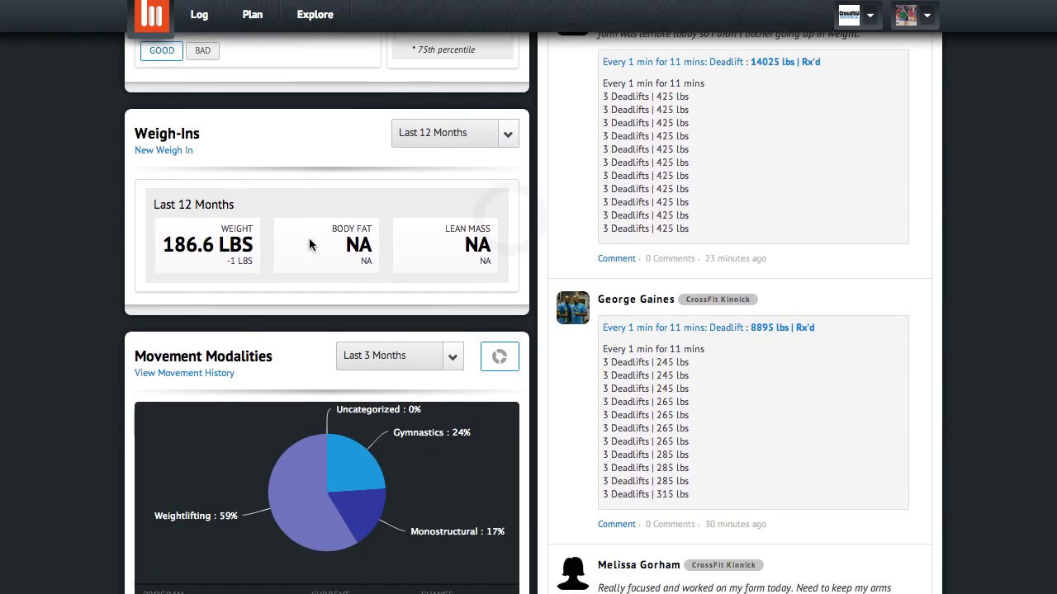
- Show the Movement Modalities breakdown for the last 9 months and return to the workout calendar
{"action": "scroll", "coordinate": [310, 244], "scroll_direction": "down", "scroll_amount": 5}
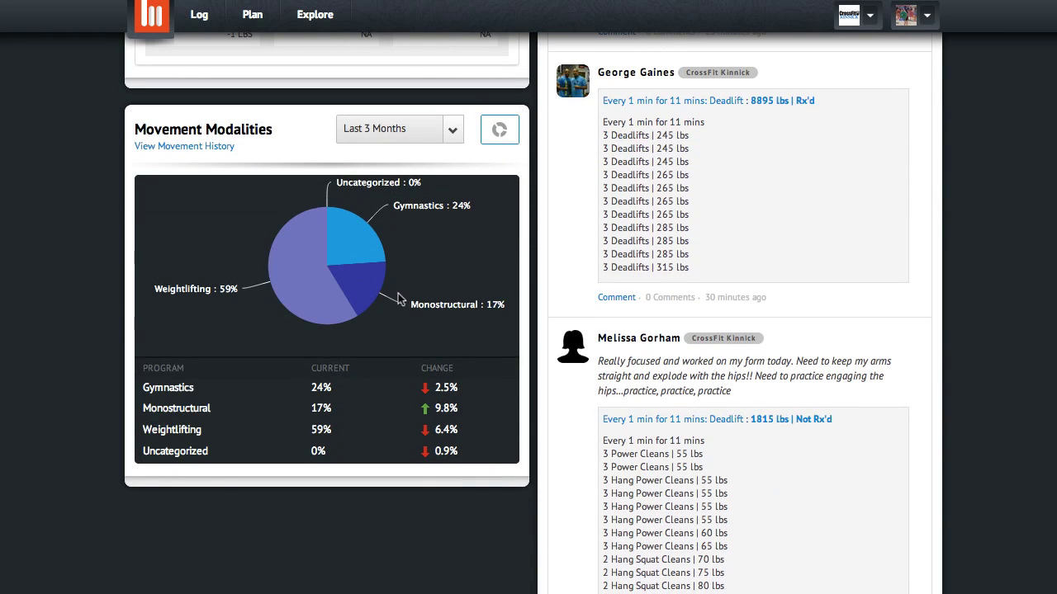
{"action": "mouse_move", "coordinate": [302, 28]}
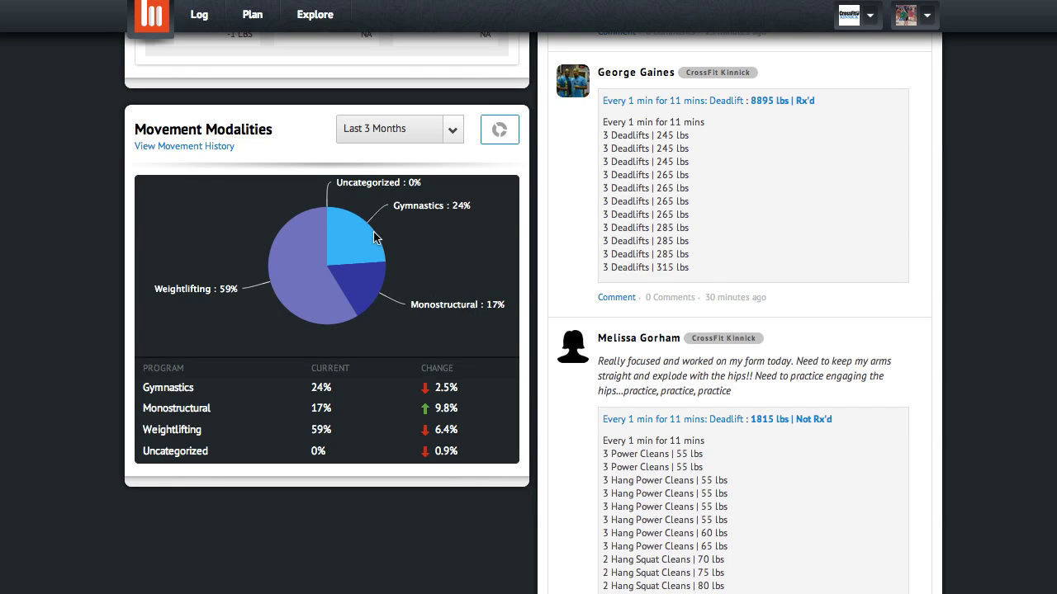
{"action": "scroll", "coordinate": [374, 237], "scroll_direction": "down", "scroll_amount": 1}
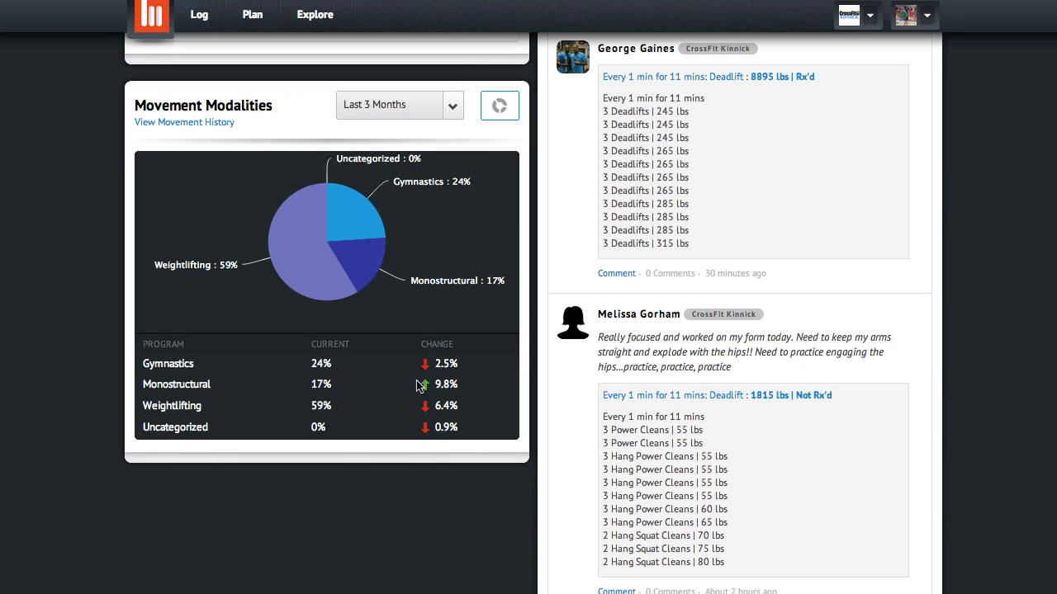
{"action": "left_click", "coordinate": [453, 110]}
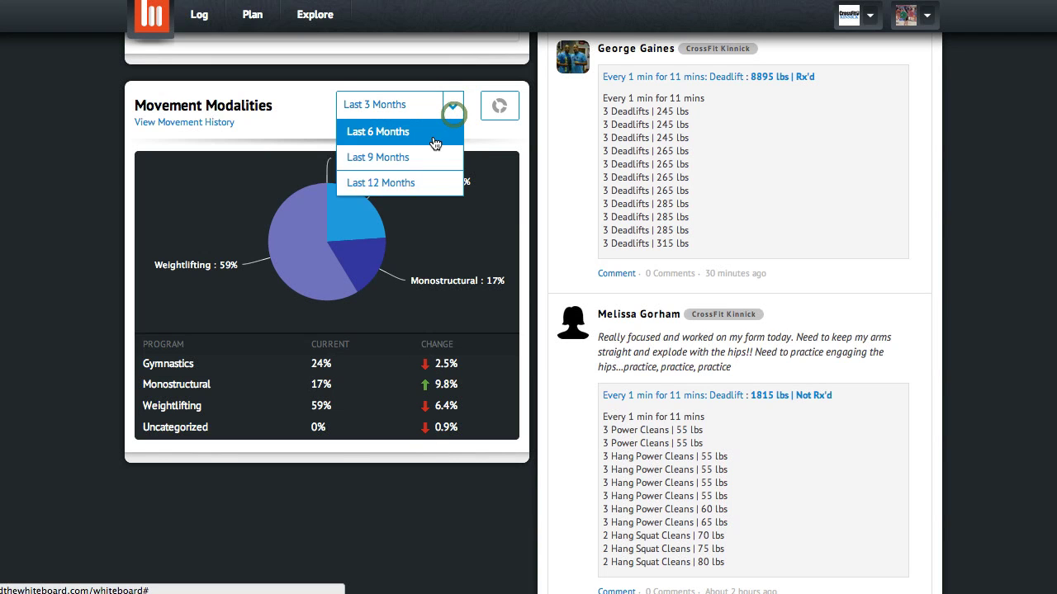
{"action": "left_click", "coordinate": [423, 158]}
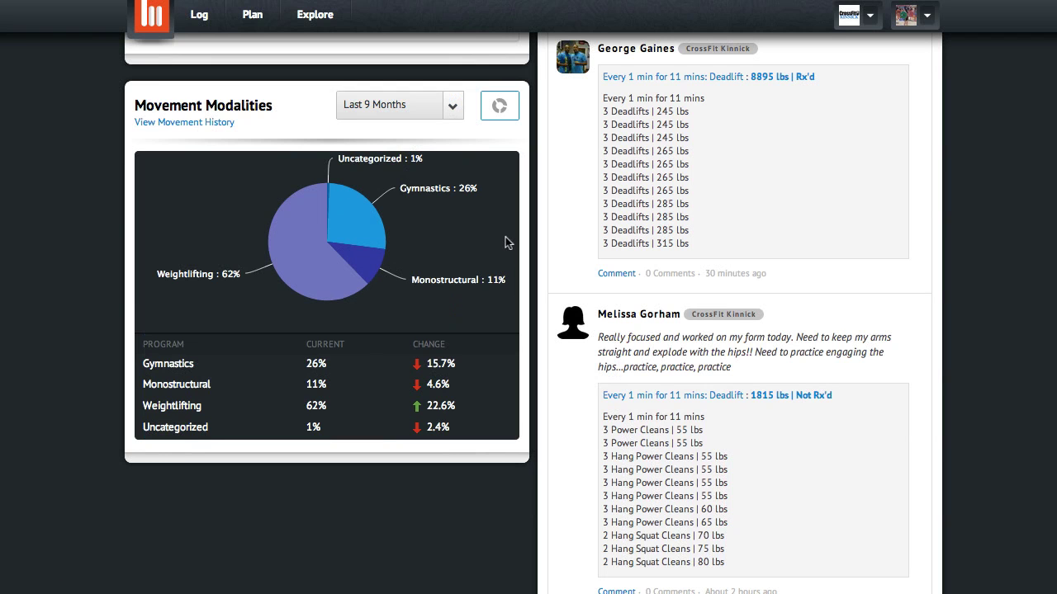
{"action": "scroll", "coordinate": [506, 240], "scroll_direction": "up", "scroll_amount": 15}
{"action": "scroll", "coordinate": [507, 241], "scroll_direction": "up", "scroll_amount": 3}
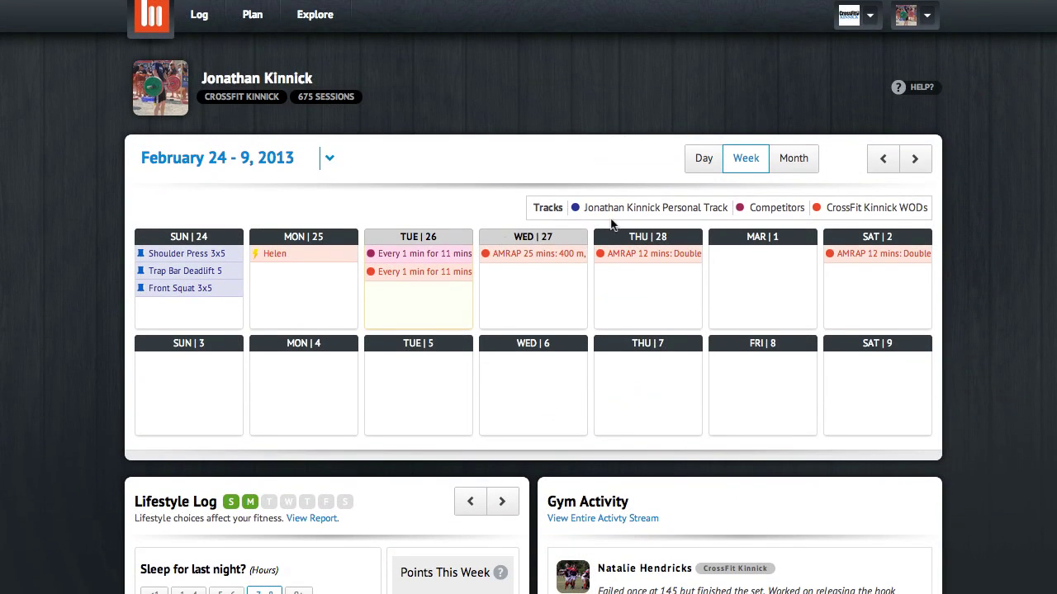